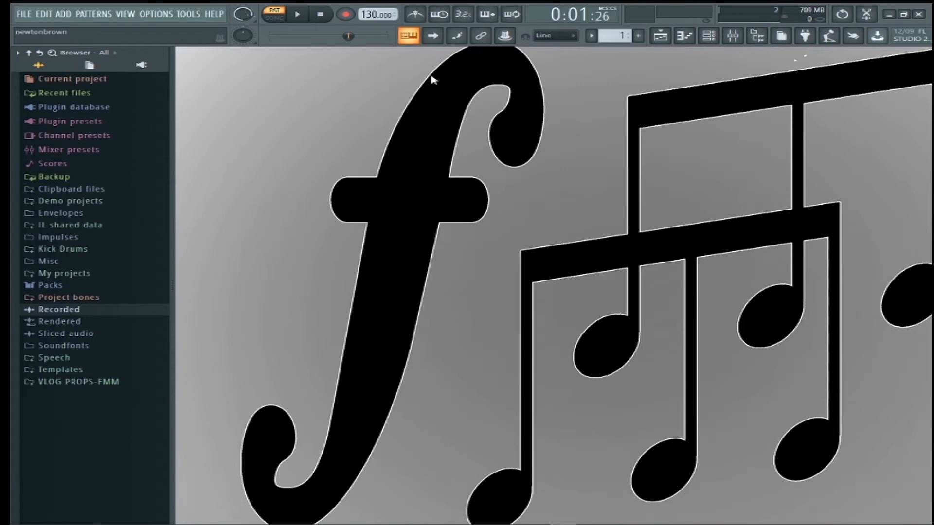
- Add the HIT_4 sample from the Legacy > Instruments > Hits pack to the channel rack as a new channel
left_click(713, 43)
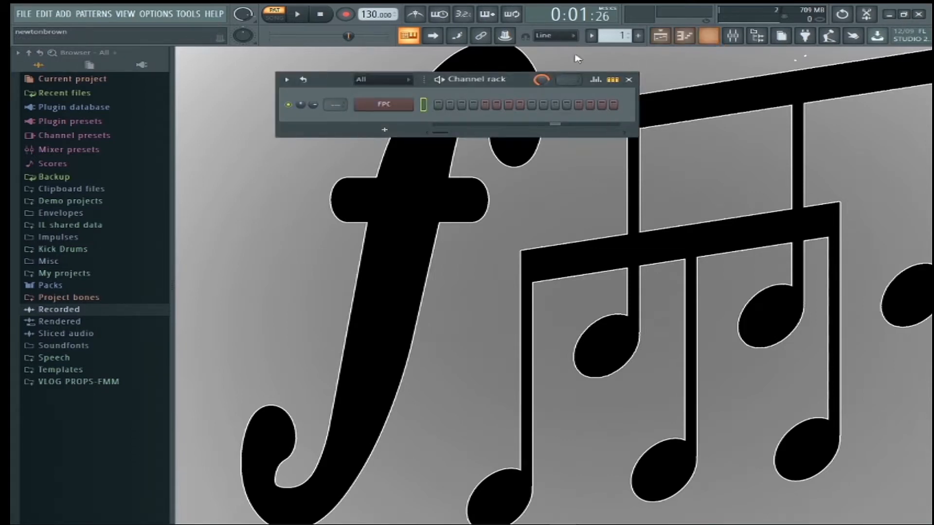
left_click(71, 311)
left_click(71, 312)
left_click(66, 288)
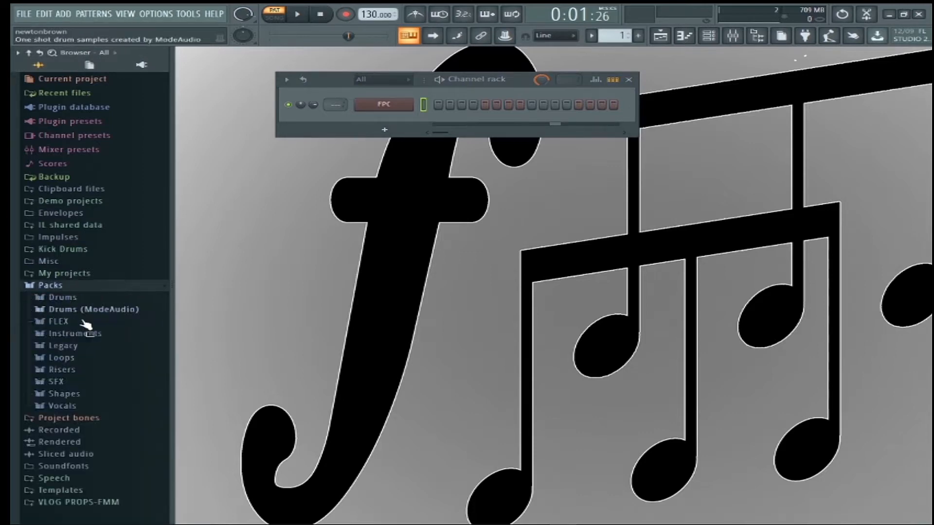
left_click(69, 347)
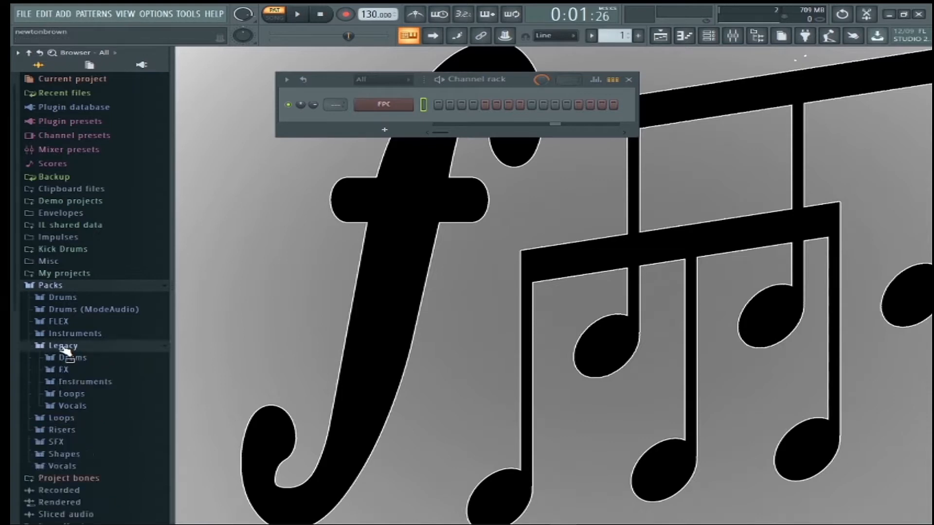
left_click(90, 384)
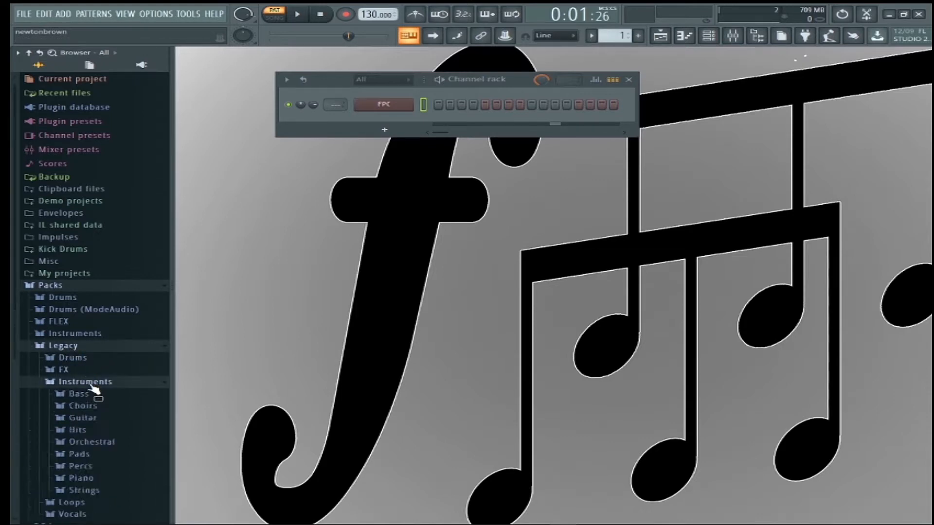
left_click(95, 431)
left_click(99, 475)
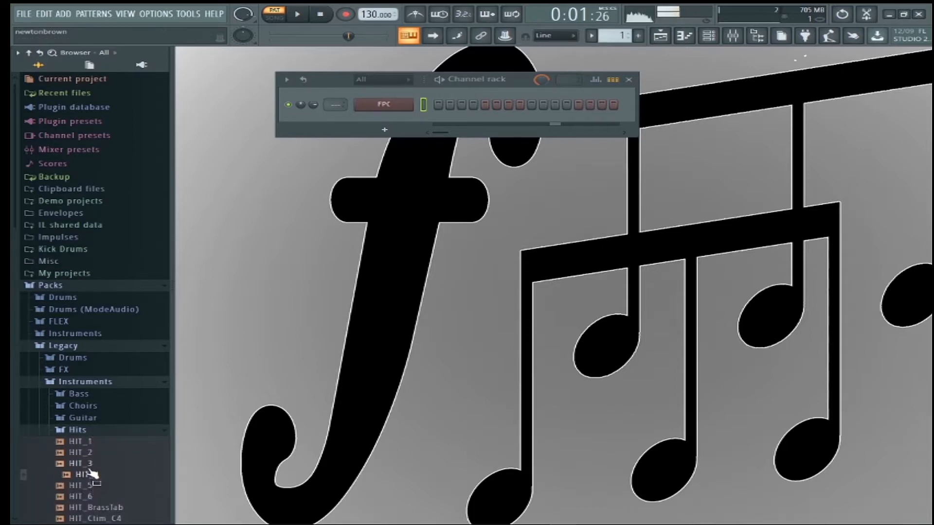
left_click_drag(93, 479, 387, 127)
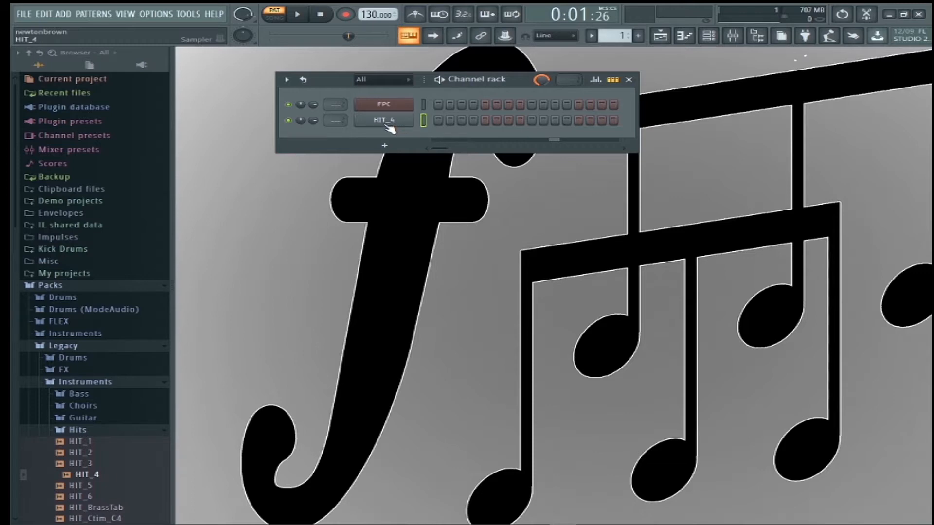
- Audition the HIT_4 channel by playing a few notes at different pitches
key("g")
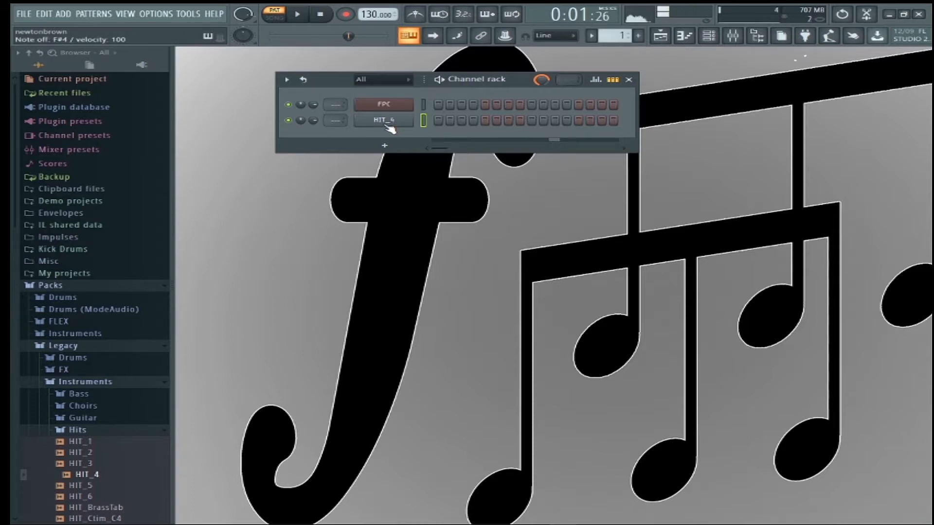
key("2")
key("y")
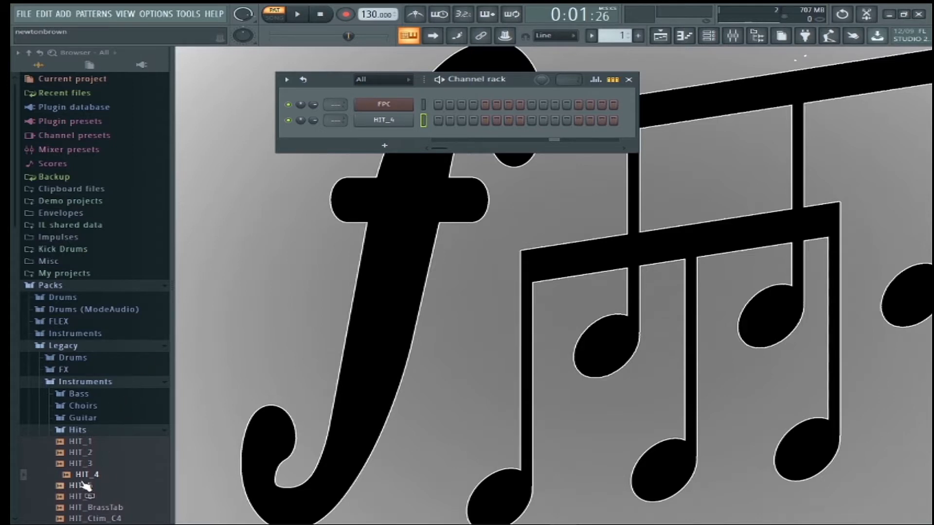
scroll(84, 481, "down", 6)
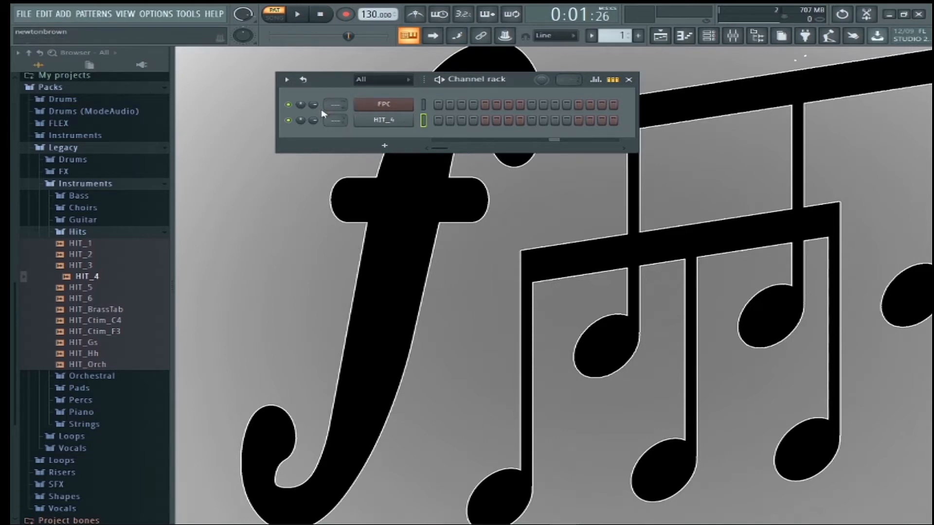
- Assign FPC to mixer track 1 and HIT_4 to track 2, and route both selected channels starting from Insert 1
left_click_drag(336, 104, 336, 101)
left_click_drag(334, 120, 334, 117)
left_click(423, 105)
left_click(424, 121)
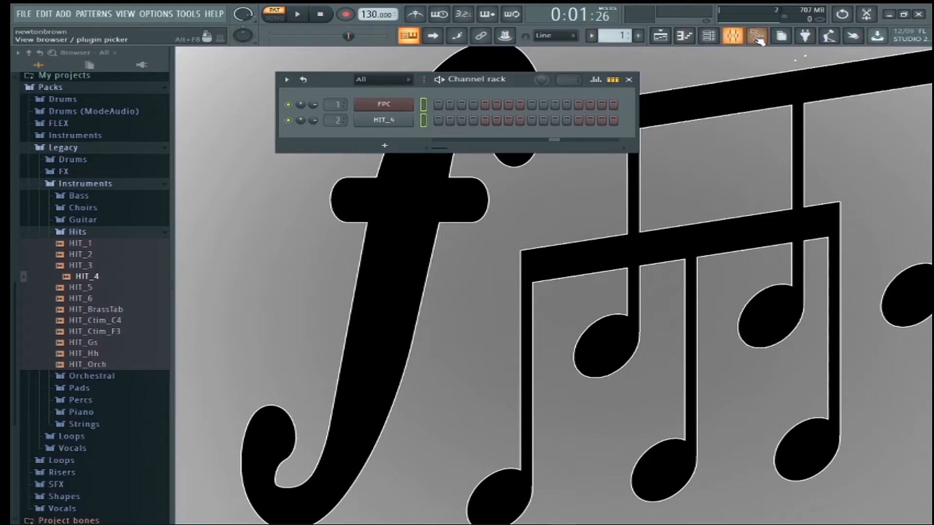
left_click(733, 36)
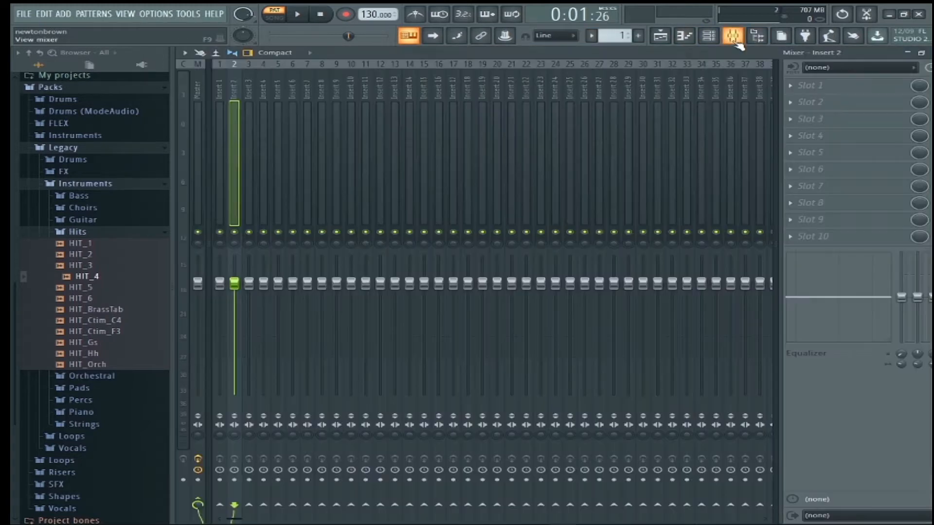
left_click(221, 88)
right_click(223, 87)
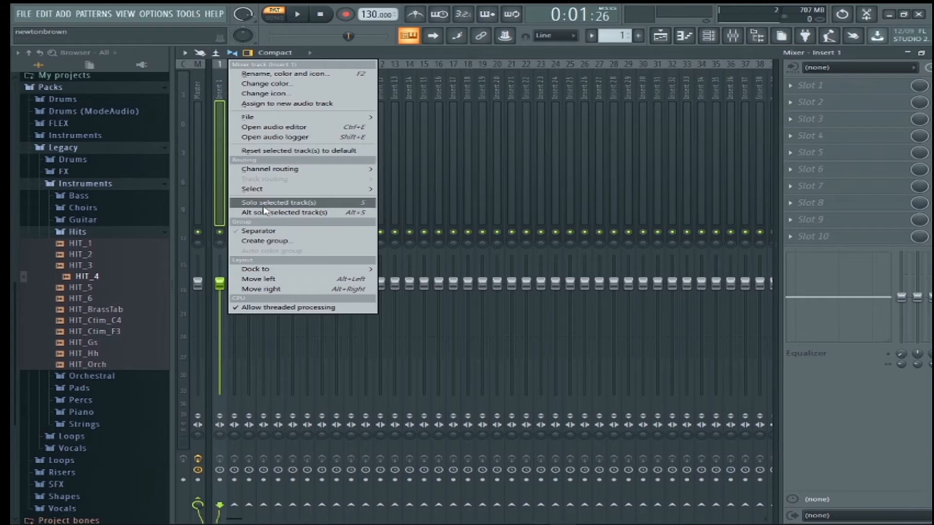
mouse_move(283, 171)
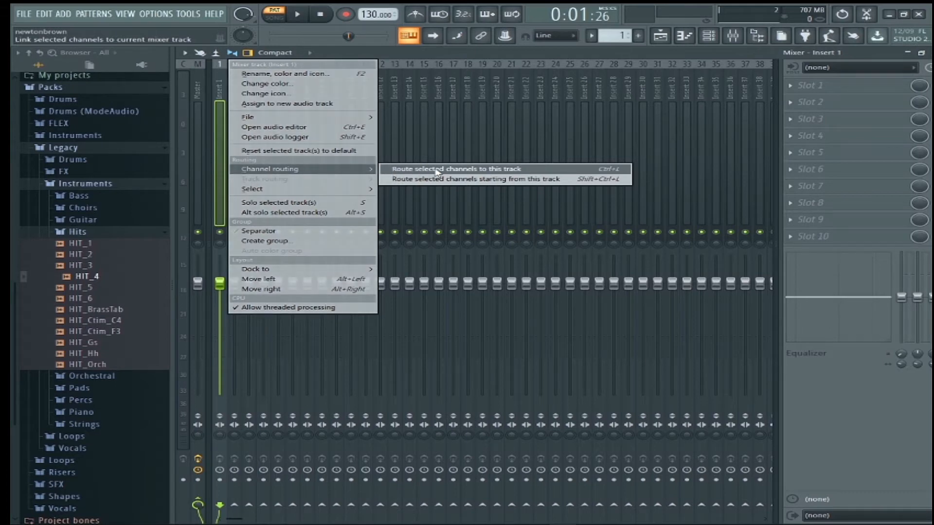
left_click(509, 180)
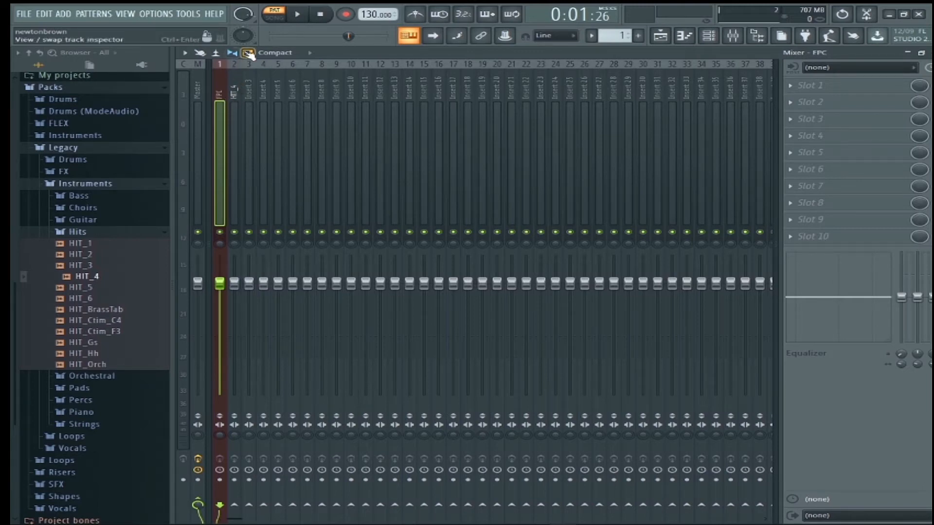
- Restore the mixer to its smaller size and activate step 1 on HIT_4 and step 2 on FPC in the channel rack
left_click(922, 53)
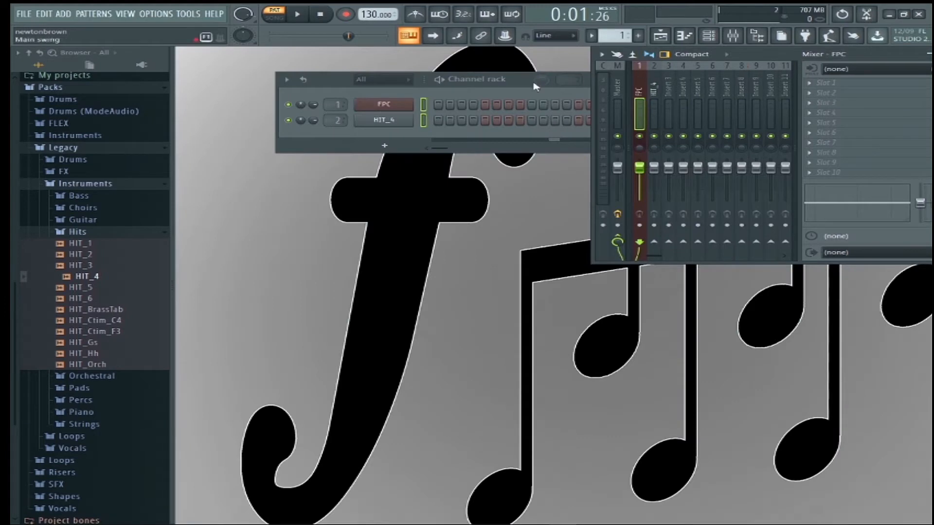
left_click(440, 123)
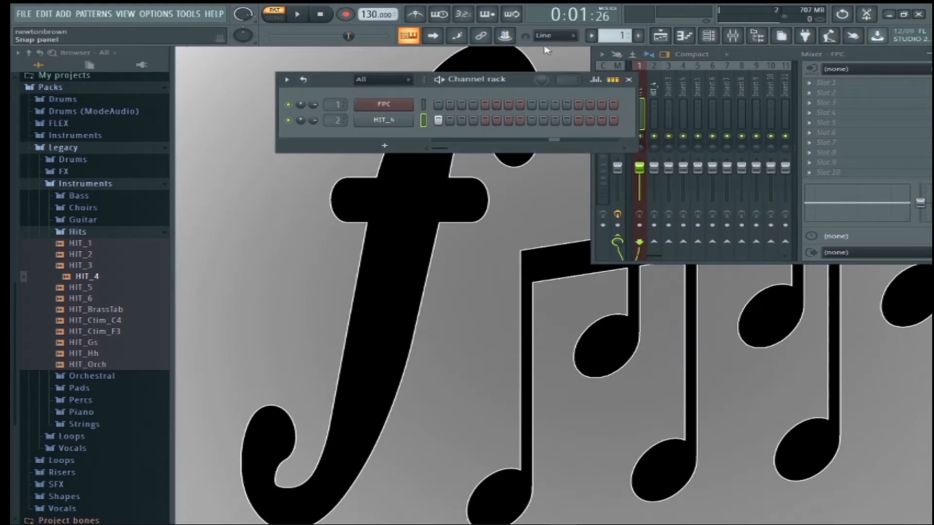
left_click(451, 104)
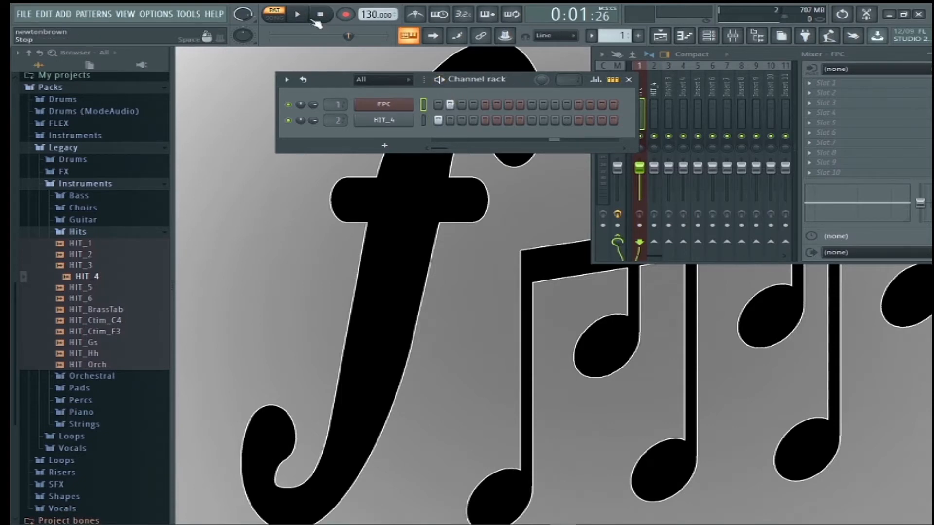
- Play the pattern with the small mixer and again with it maximized to examine the track levels, stopping playback each time
left_click(305, 18)
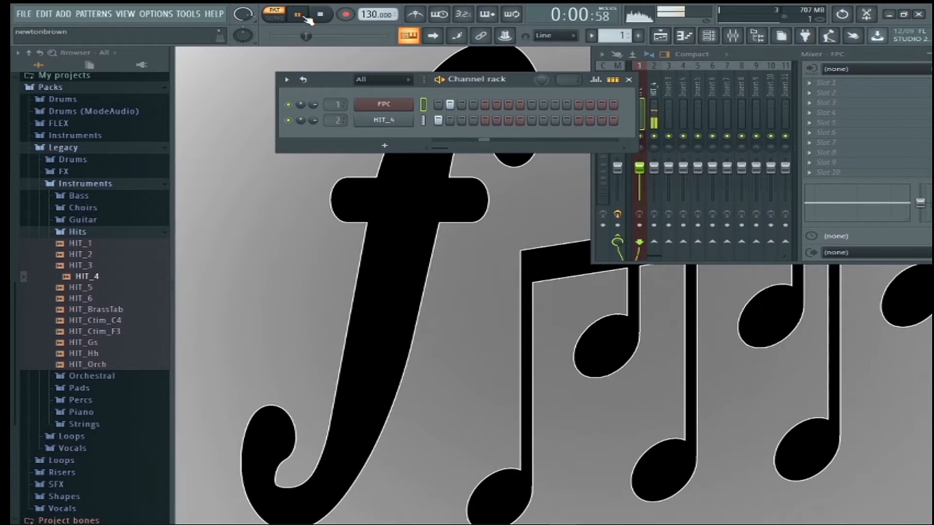
left_click(320, 14)
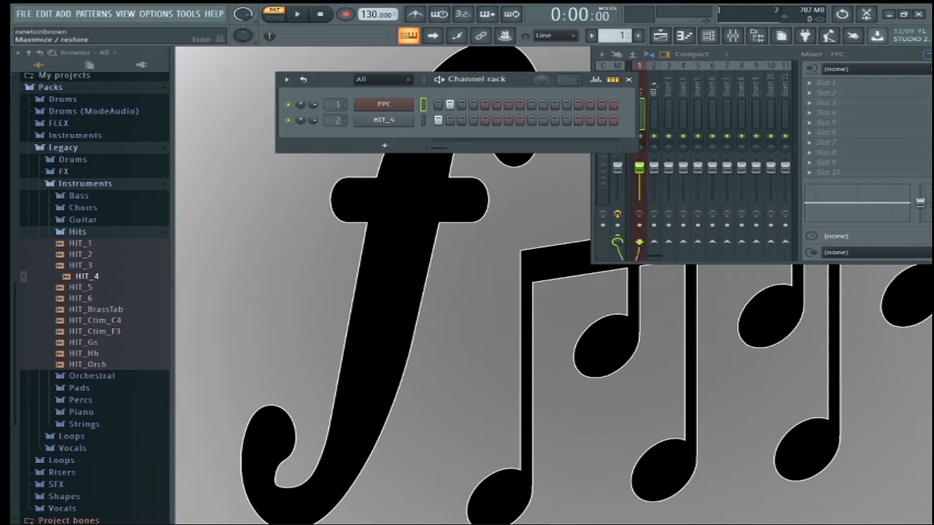
left_click(927, 54)
left_click(297, 14)
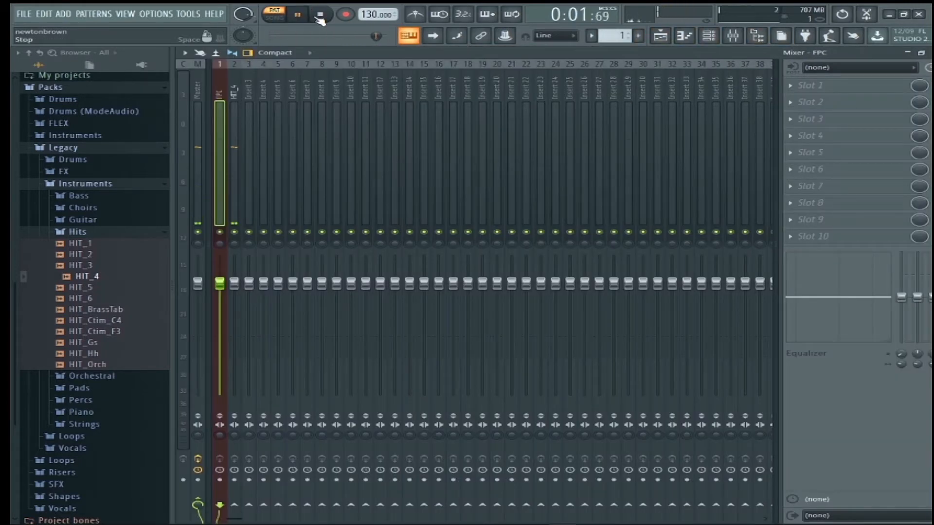
left_click(321, 18)
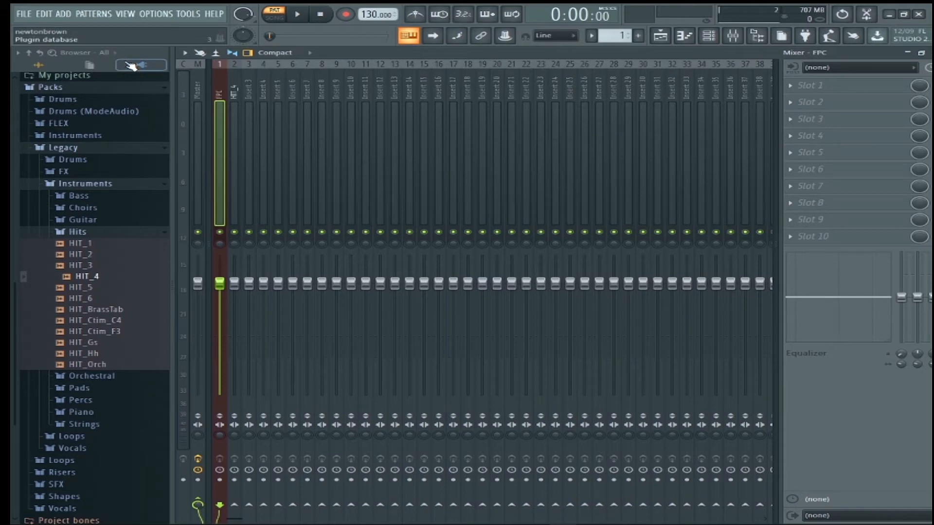
- Hide the browser to widen the mixer, and select the Insert 3 track and the HIT_4 track in turn
left_click(760, 38)
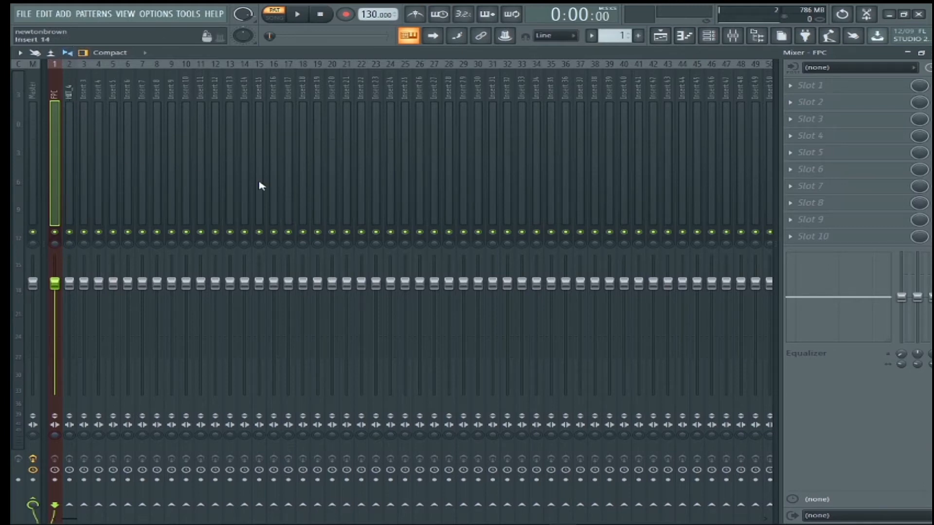
left_click(84, 204)
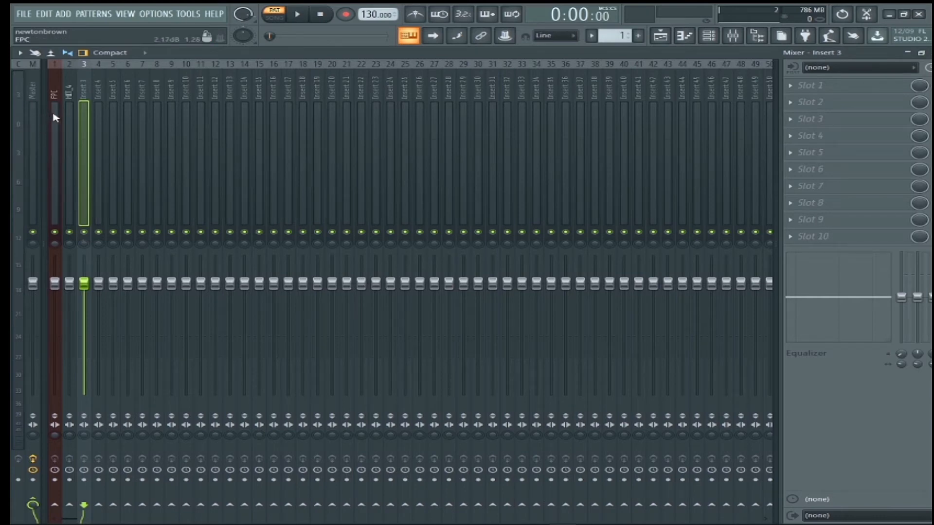
left_click_drag(73, 521, 21, 73)
left_click(72, 101)
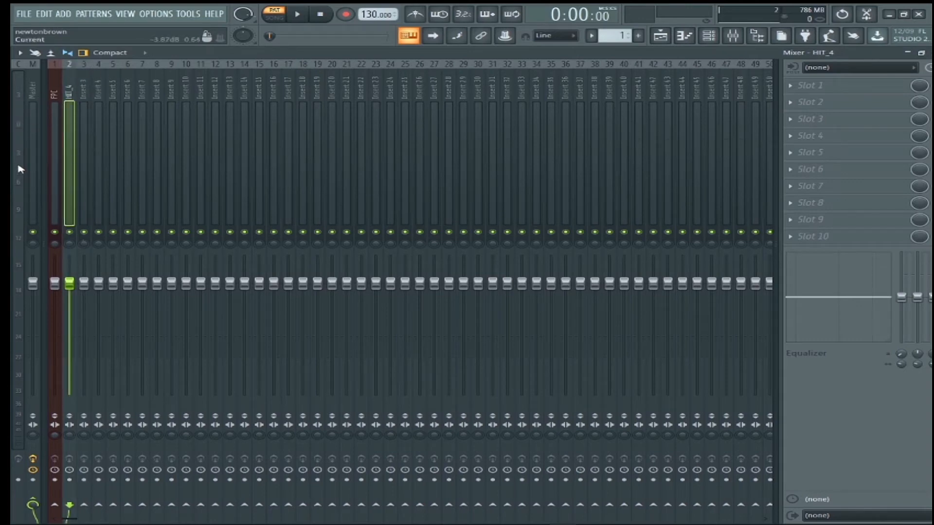
- Play the pattern to examine the mixer's peak meters, select the Insert 4 track during playback, and stop
left_click(299, 16)
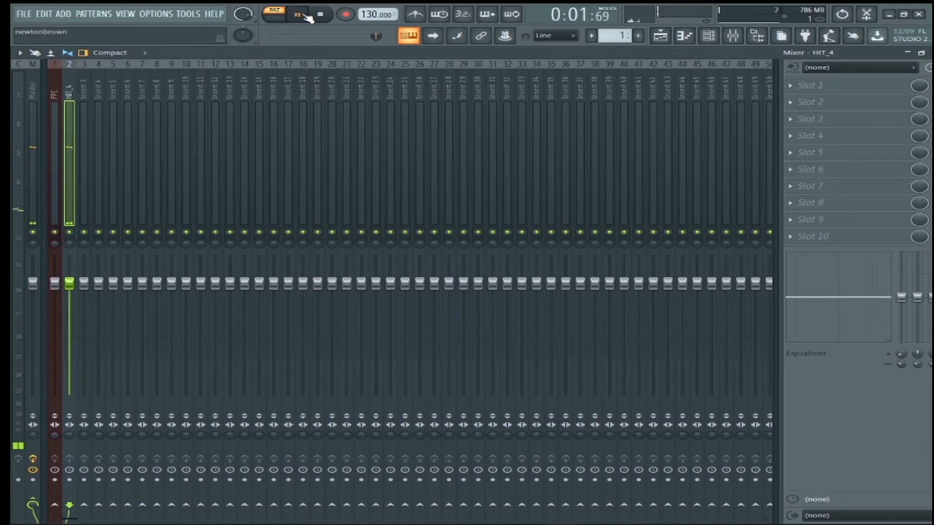
left_click(99, 128)
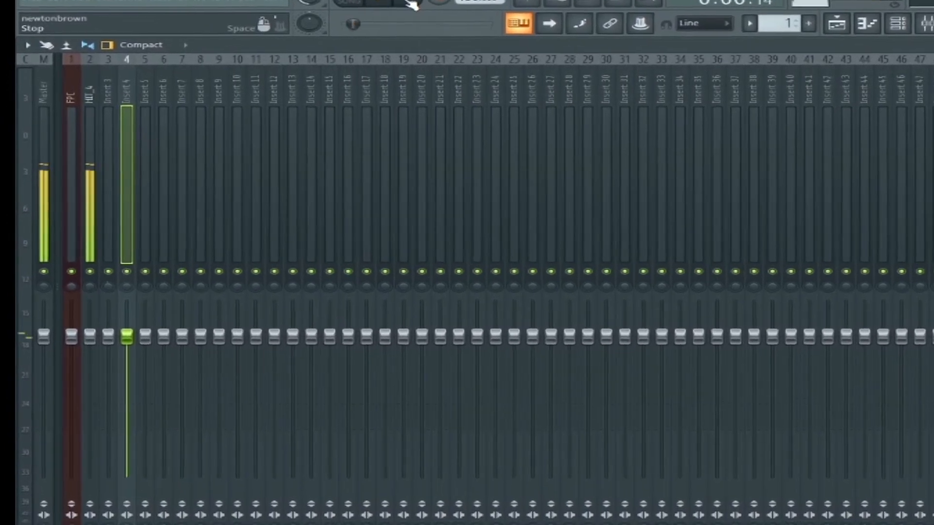
left_click(408, 2)
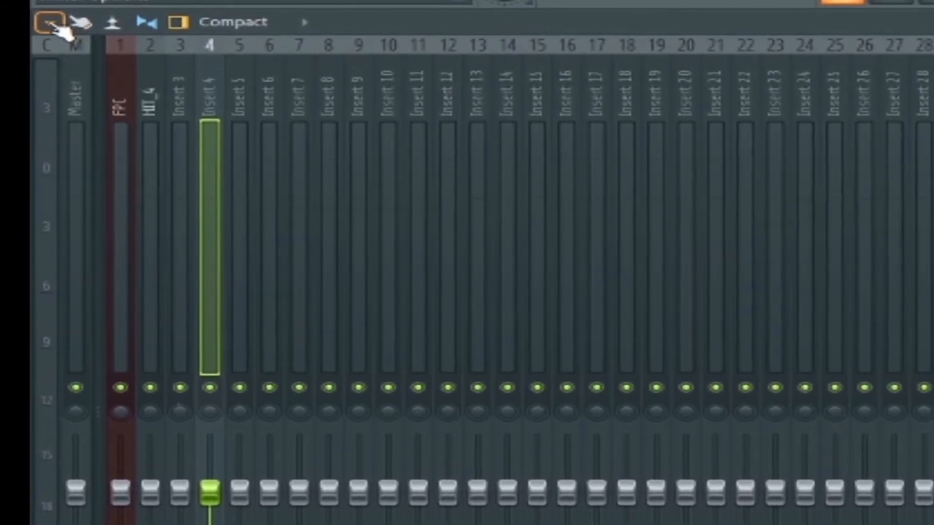
- Play the pattern with the mixer in waveform view to examine the signals, and return to the standard meters
left_click(50, 23)
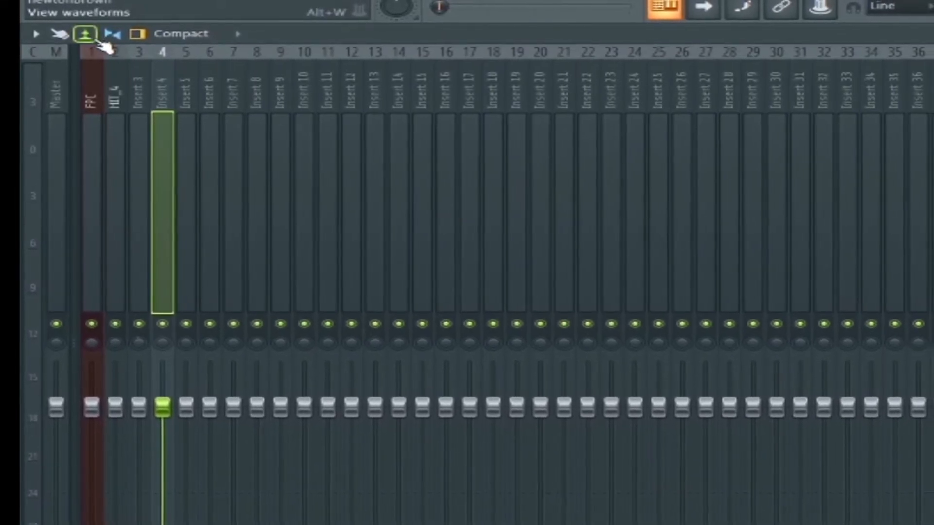
left_click(272, 1)
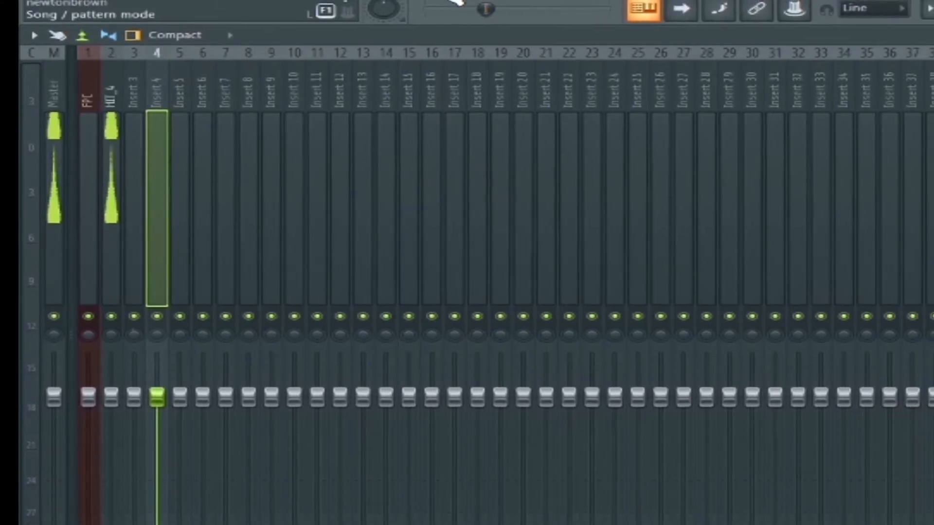
left_click(84, 36)
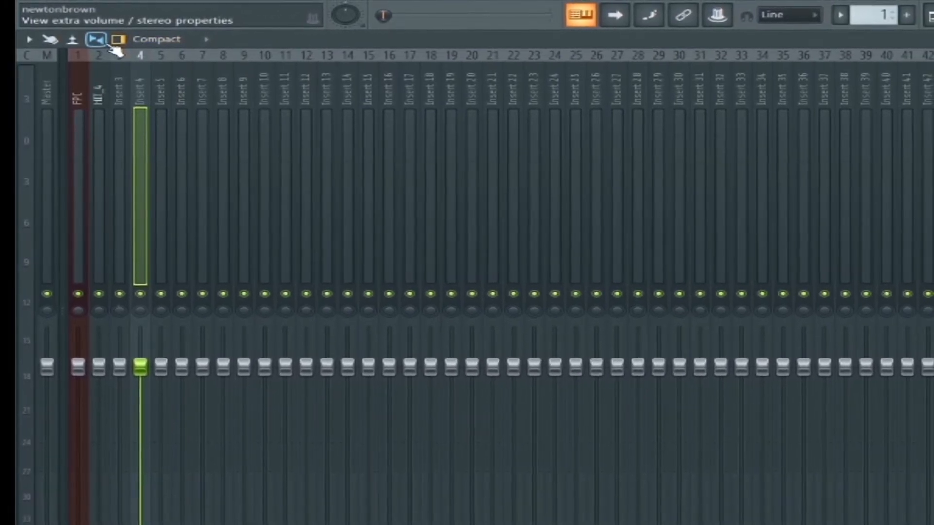
- Toggle the mixer's extra volume and stereo properties off and on to compare the layouts, and try the track inspector view option
left_click(109, 45)
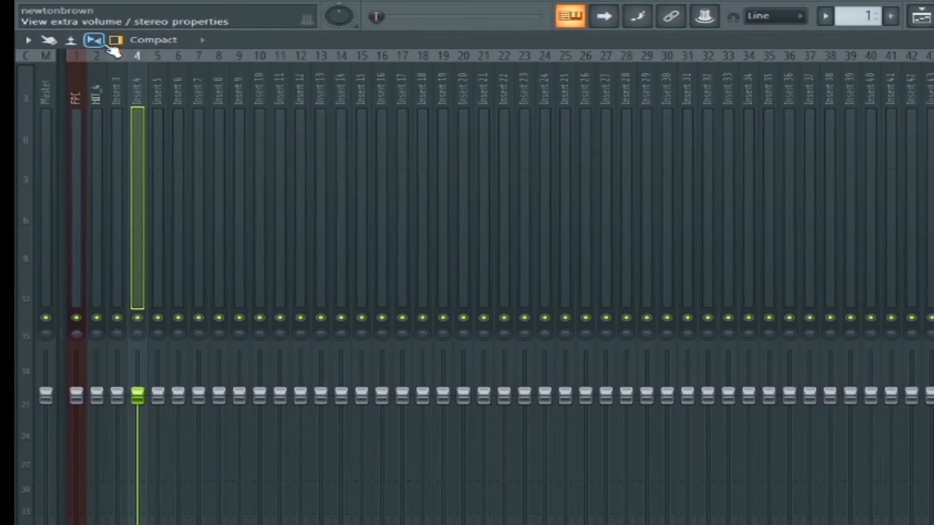
left_click(108, 45)
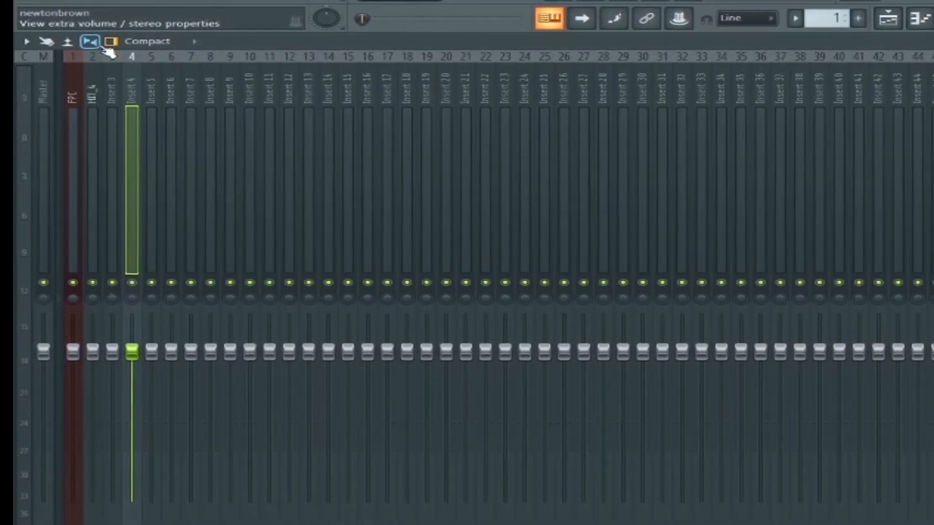
left_click(108, 47)
left_click(107, 46)
left_click(105, 48)
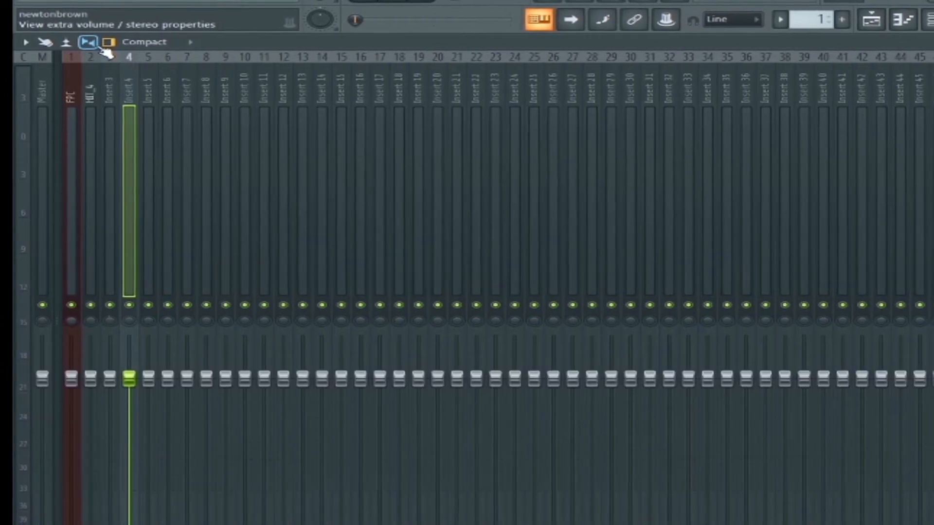
left_click(105, 48)
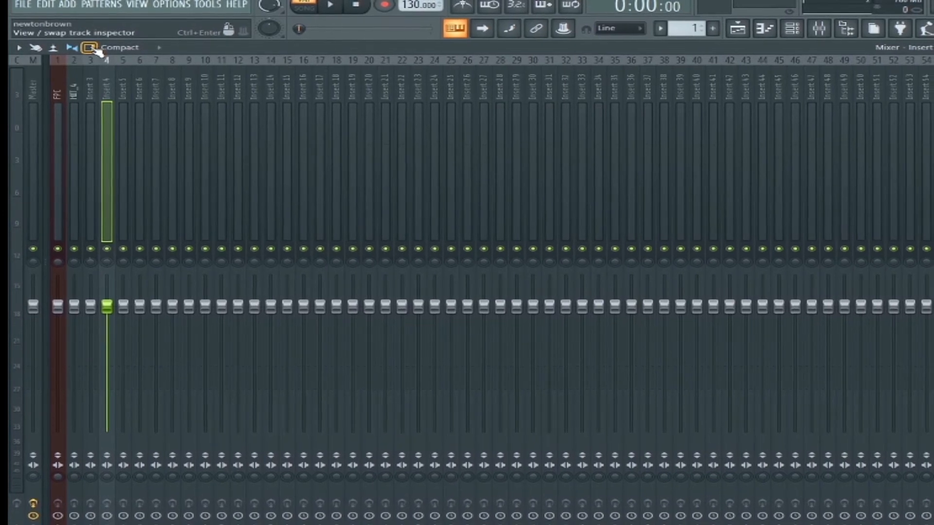
left_click(92, 48)
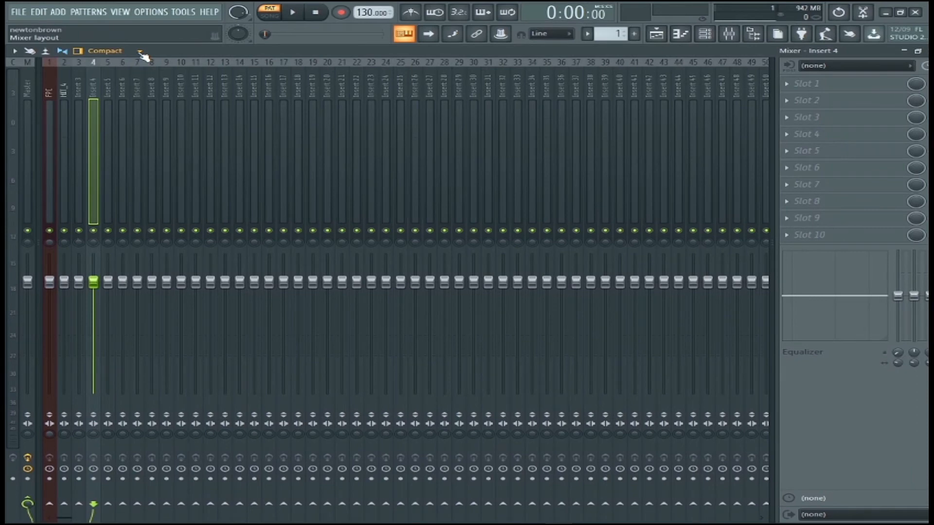
- Try the Extra large, Wide 3 and Compact 2 mixer layouts to compare track widths, and return to Compact
left_click(140, 53)
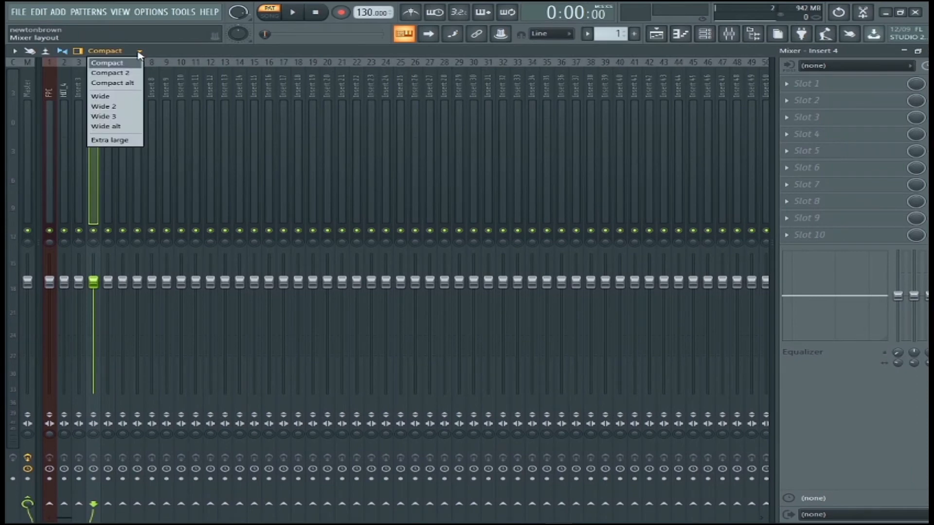
left_click(110, 141)
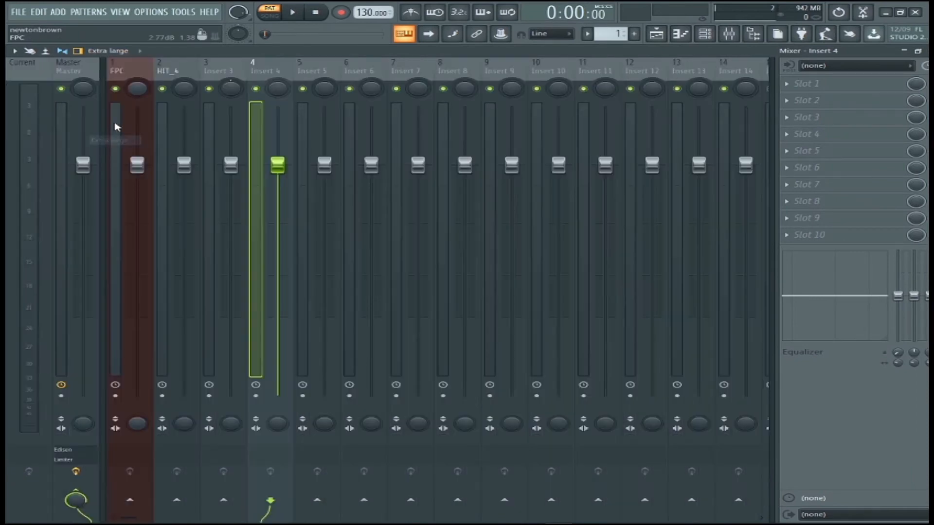
left_click(141, 51)
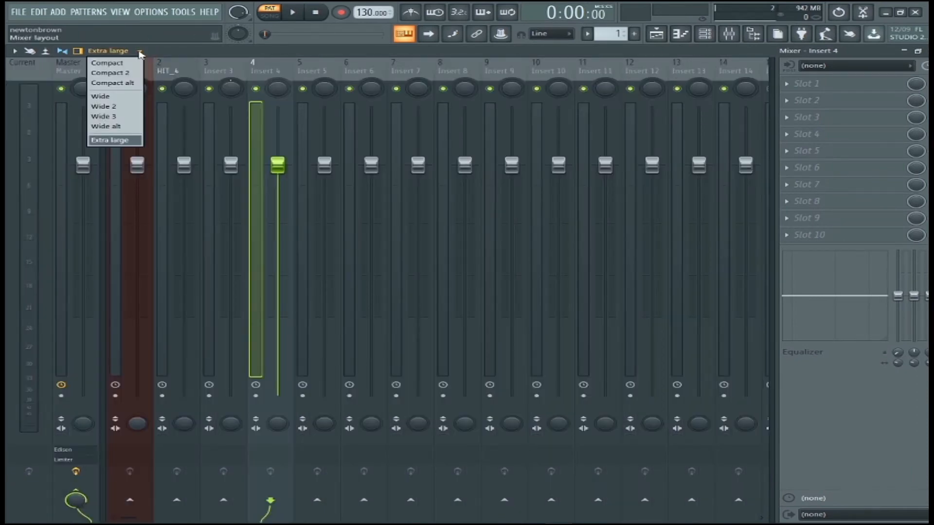
left_click(107, 117)
left_click(139, 51)
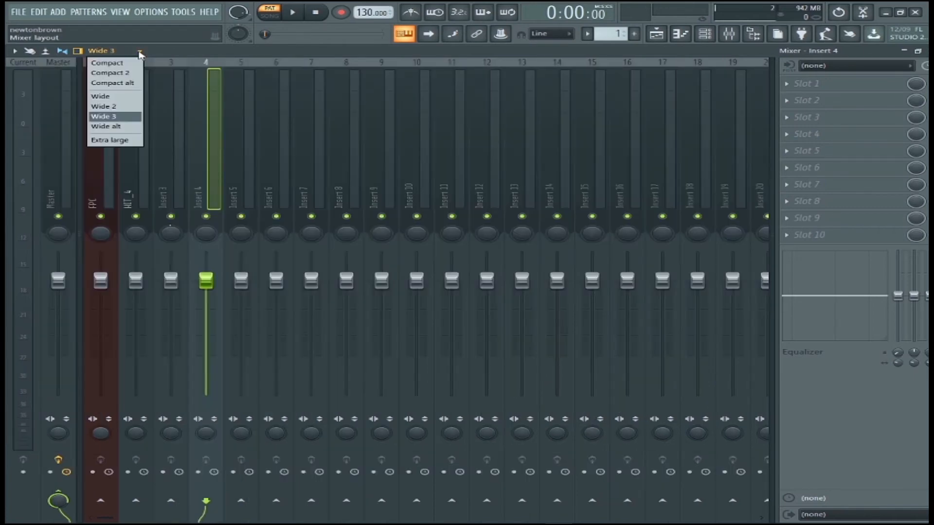
left_click(112, 74)
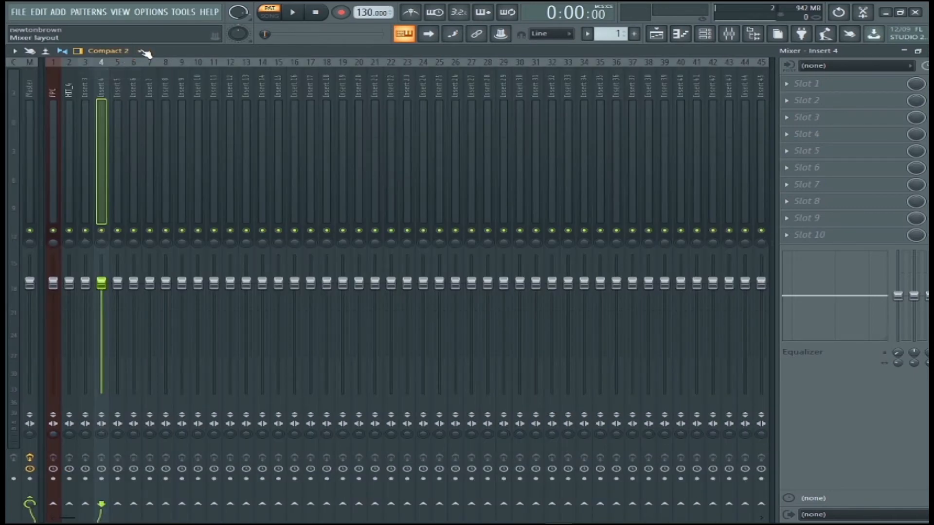
left_click(141, 51)
left_click(110, 140)
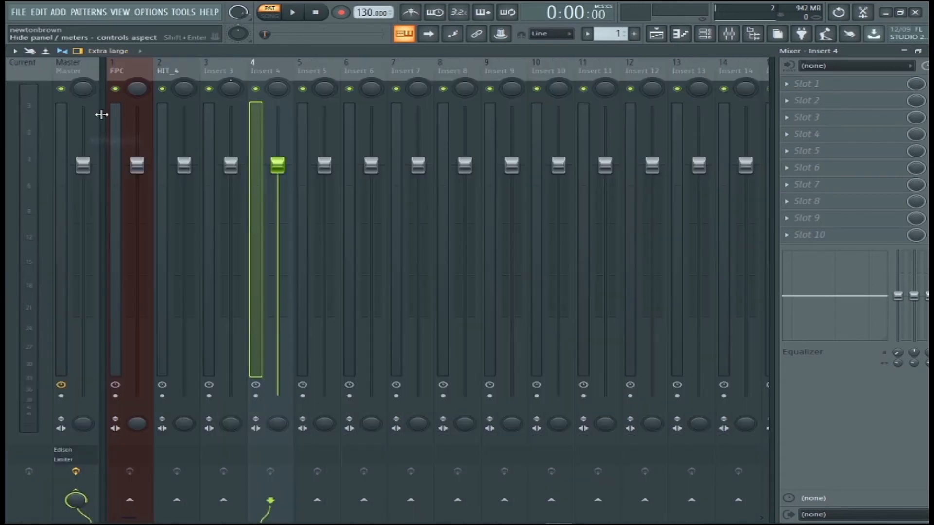
left_click(144, 51)
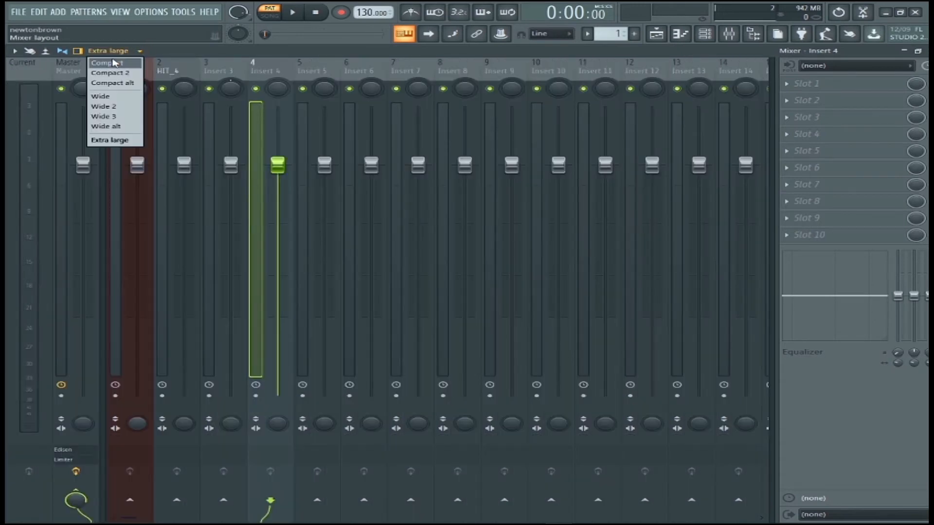
left_click(110, 63)
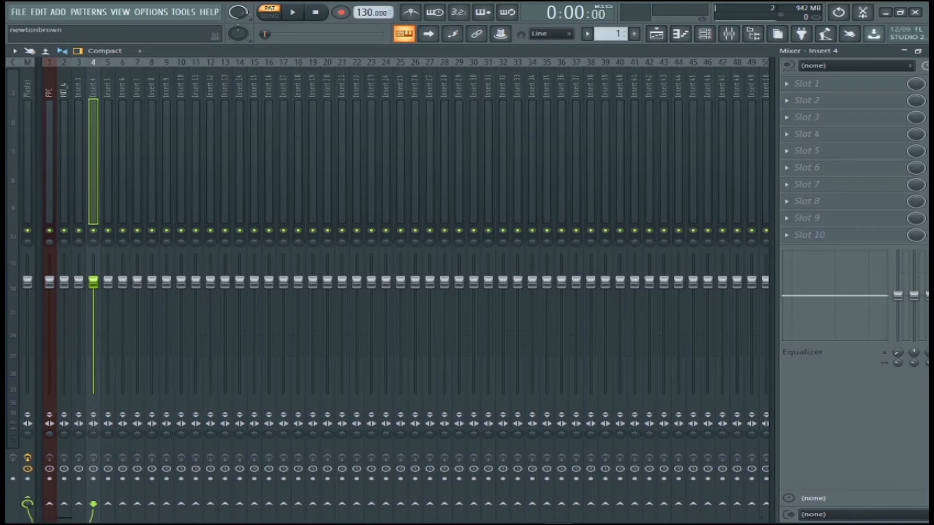
- Show the Extra large mixer layout once more and set the layout back to Compact
left_click(141, 52)
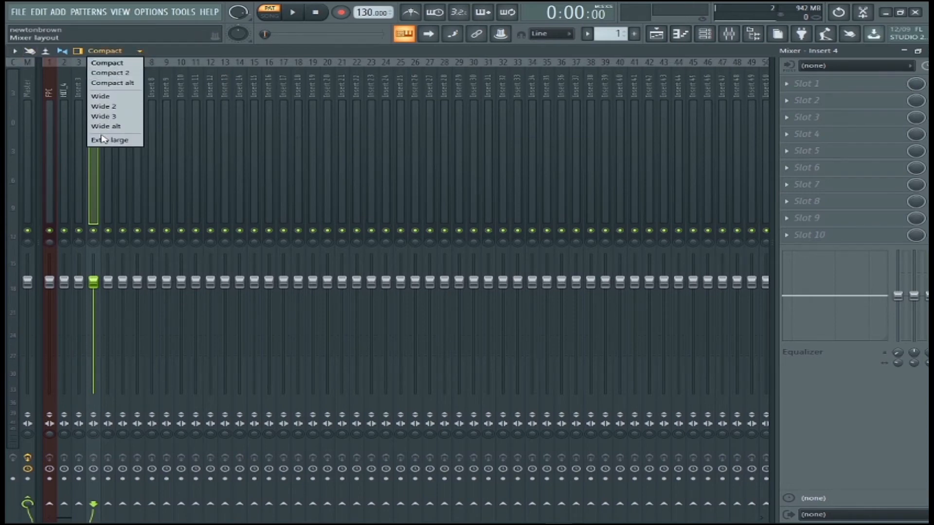
left_click(106, 141)
left_click(139, 51)
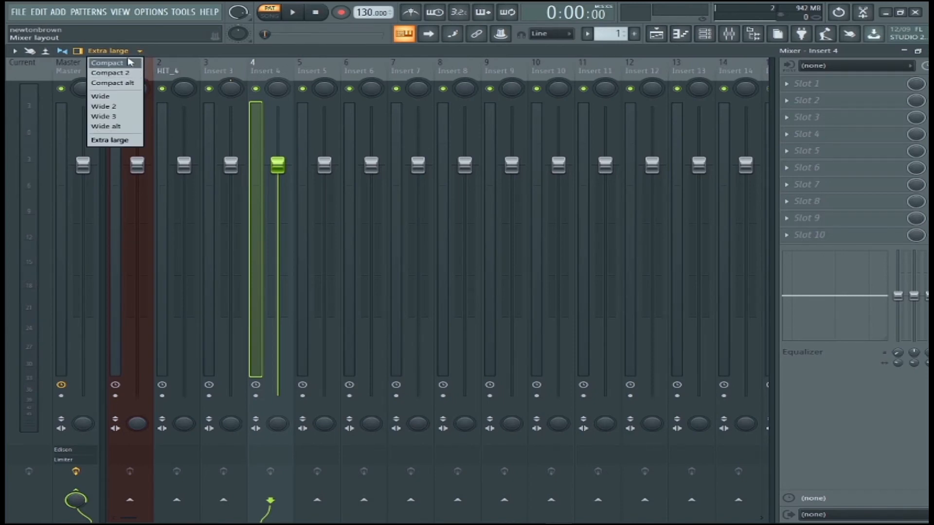
left_click(130, 62)
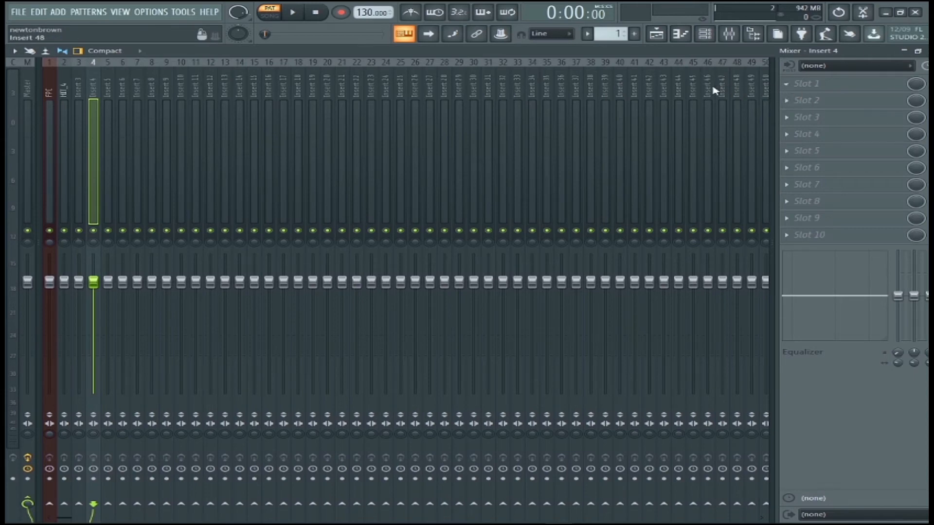
- Select the HIT_4 mixer track and load Fruity Parametric EQ 2 into its first effect slot
left_click(113, 101)
left_click(67, 100)
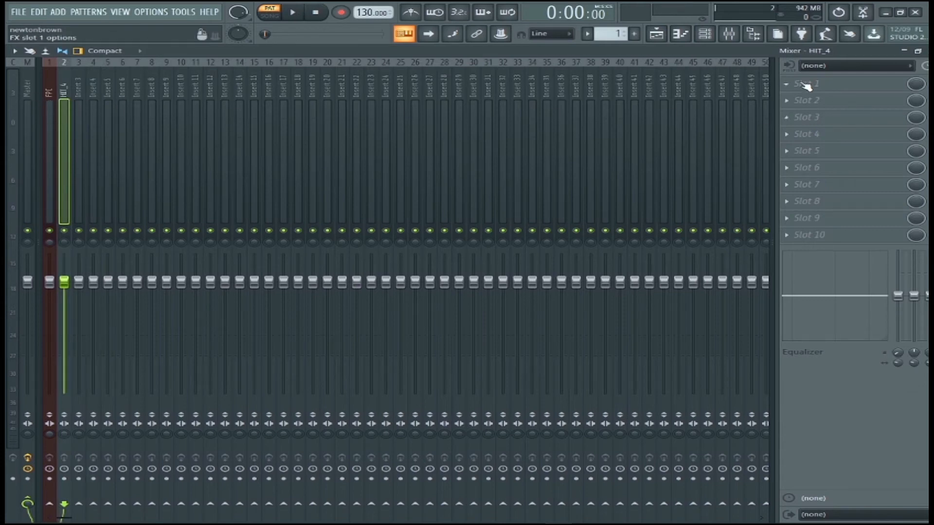
left_click(787, 85)
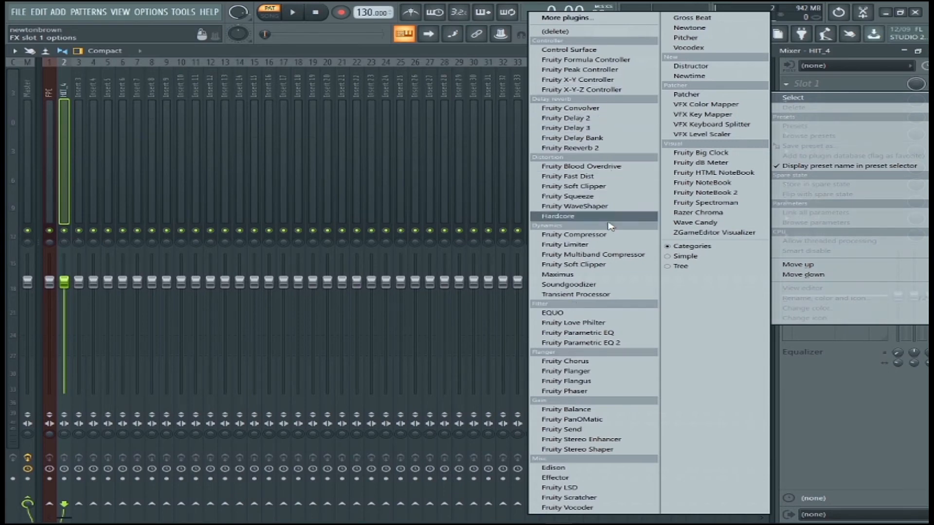
left_click(619, 344)
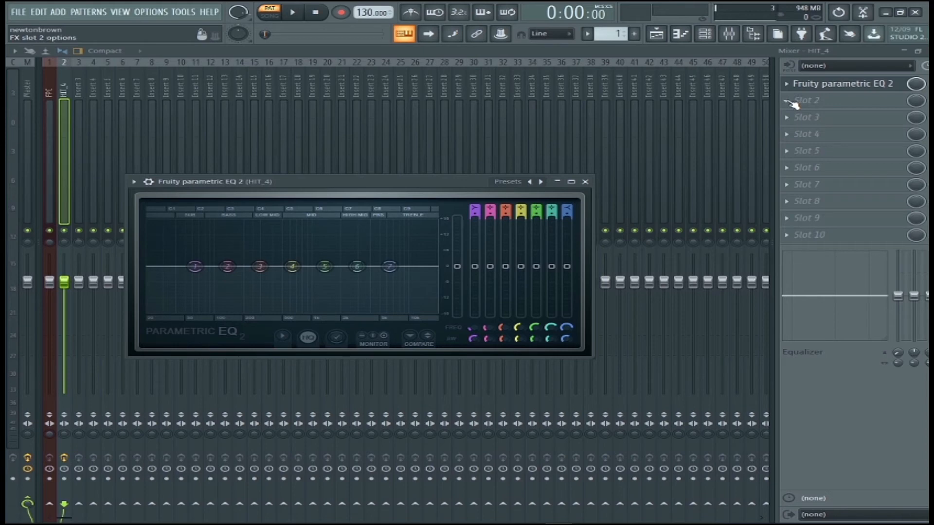
- Cut bands 3 and 6 in the HIT_4 equalizer while auditioning the pattern, and close the plugin window
left_click_drag(267, 267, 276, 251)
left_click_drag(356, 266, 368, 281)
left_click(296, 13)
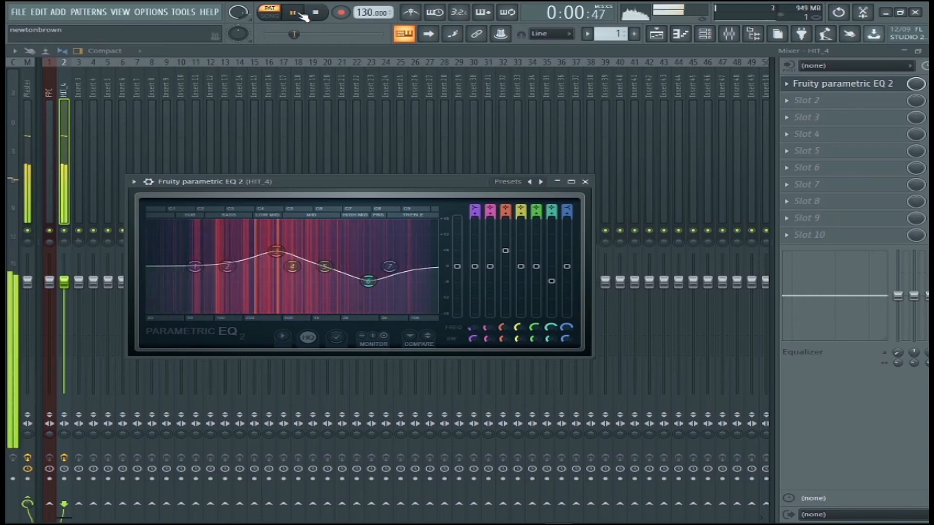
left_click_drag(276, 251, 224, 295)
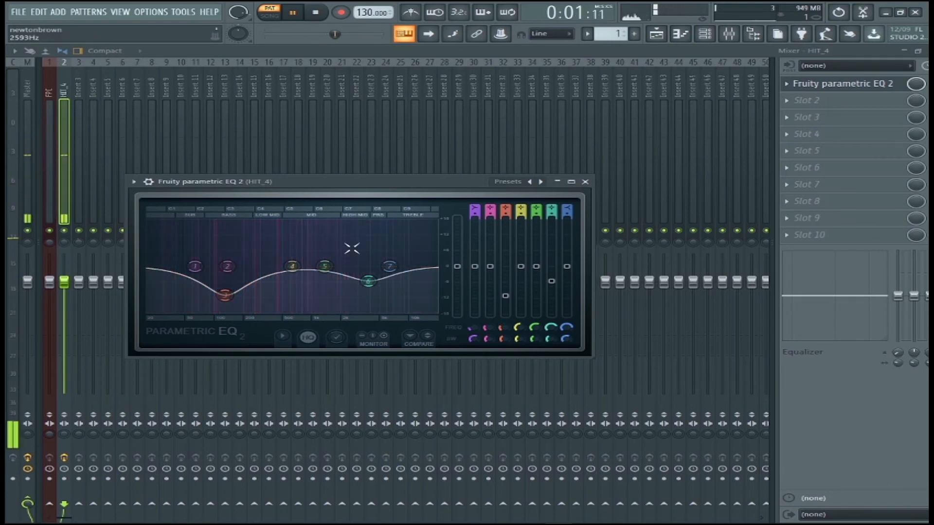
key("space")
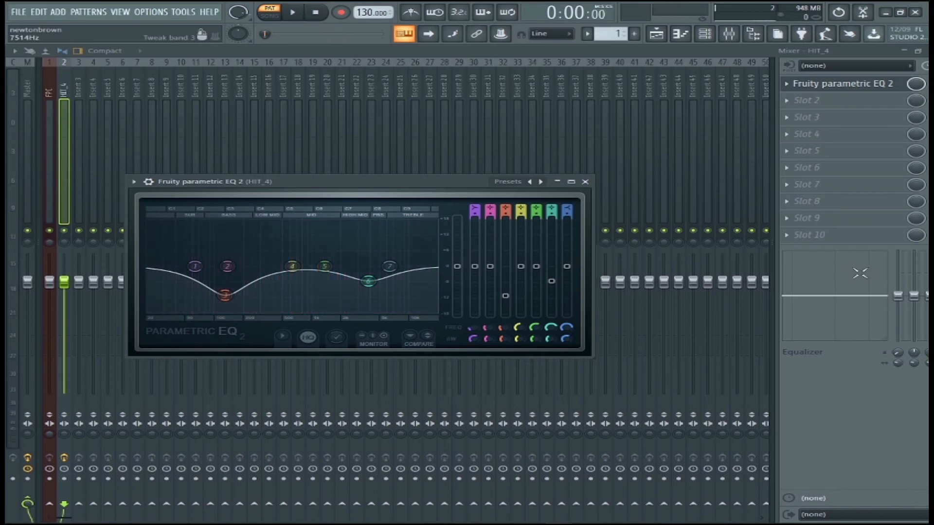
left_click(585, 181)
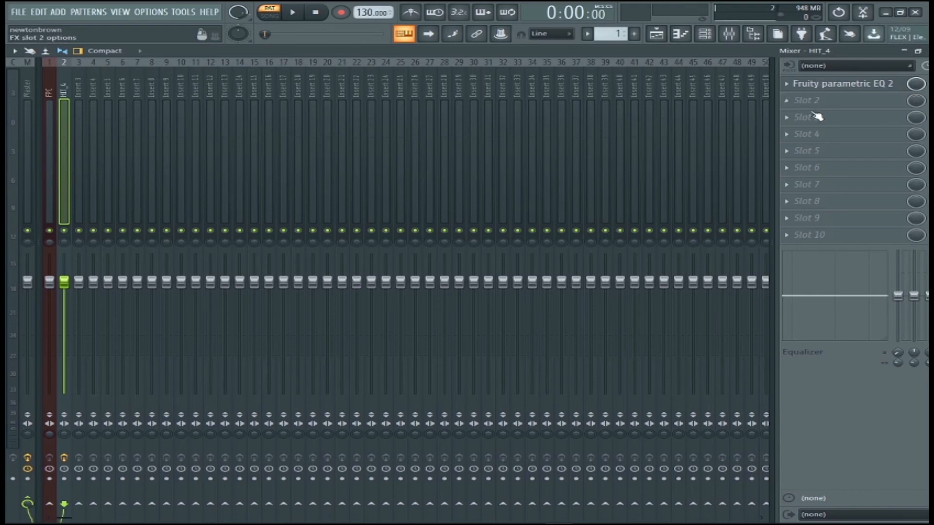
- Mute and unmute the Insert 5 and Insert 6 tracks in turn, and save the project
left_click(109, 230)
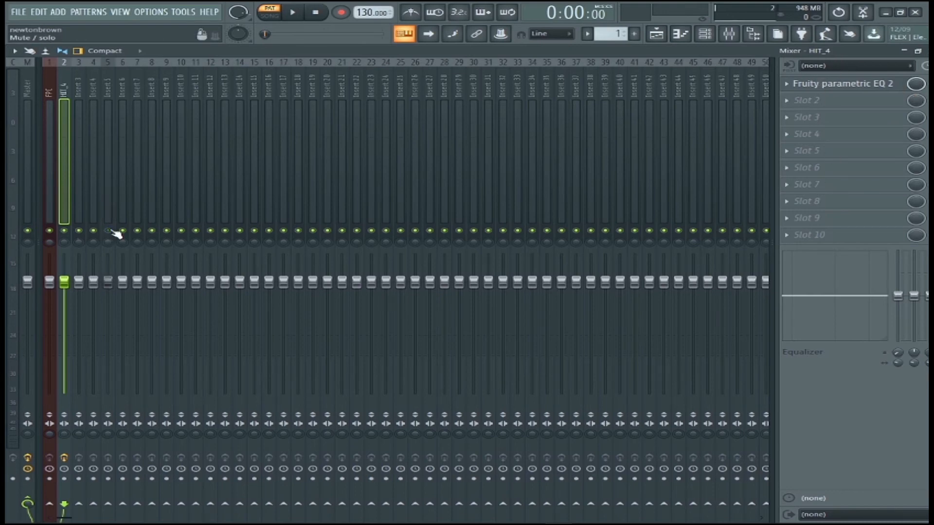
left_click(109, 230)
left_click(122, 231)
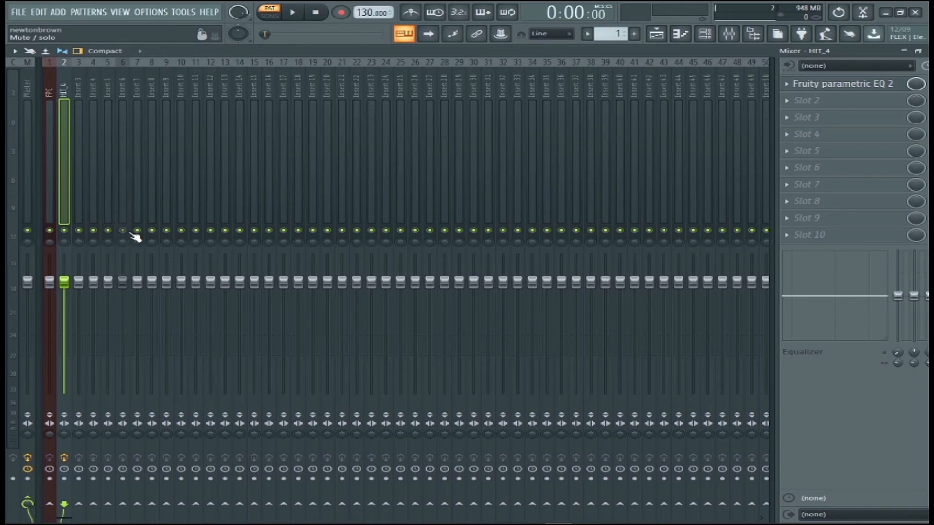
left_click(122, 230)
left_click(126, 243)
key("ctrl+s")
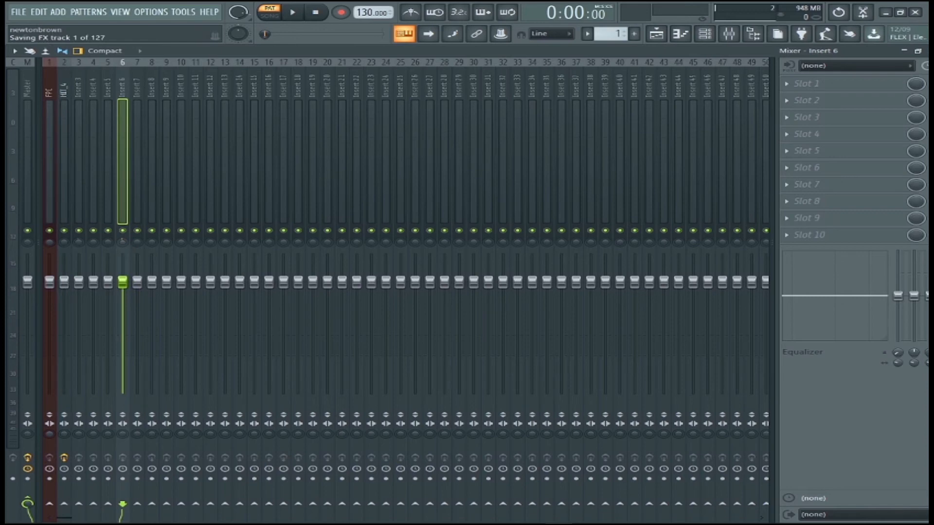
- Select the Insert 3 track and enable sends from it to Insert 9, Insert 10 and Insert 11
left_click(109, 507)
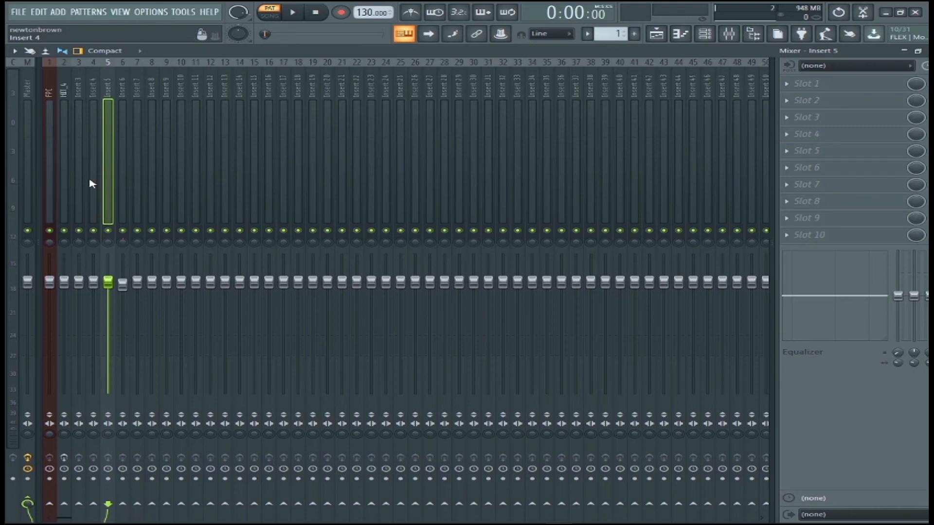
left_click(75, 174)
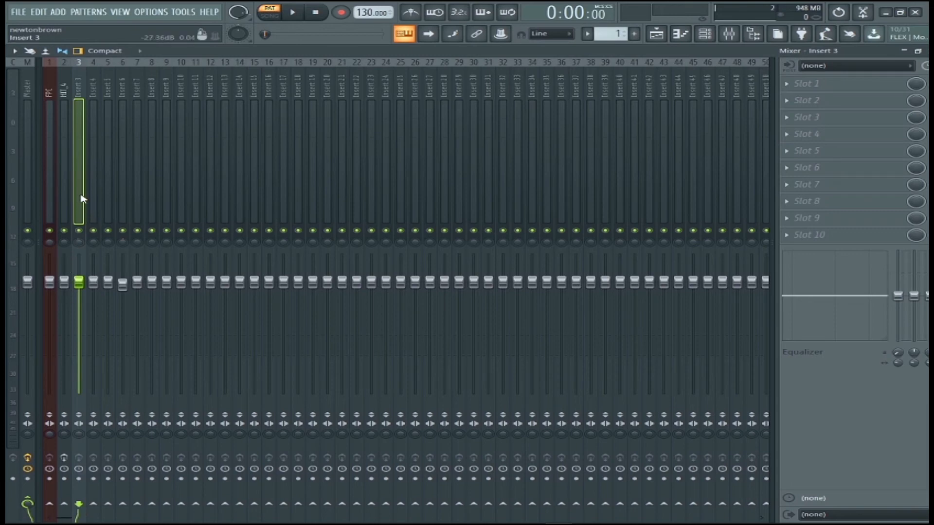
left_click(170, 504)
left_click(183, 506)
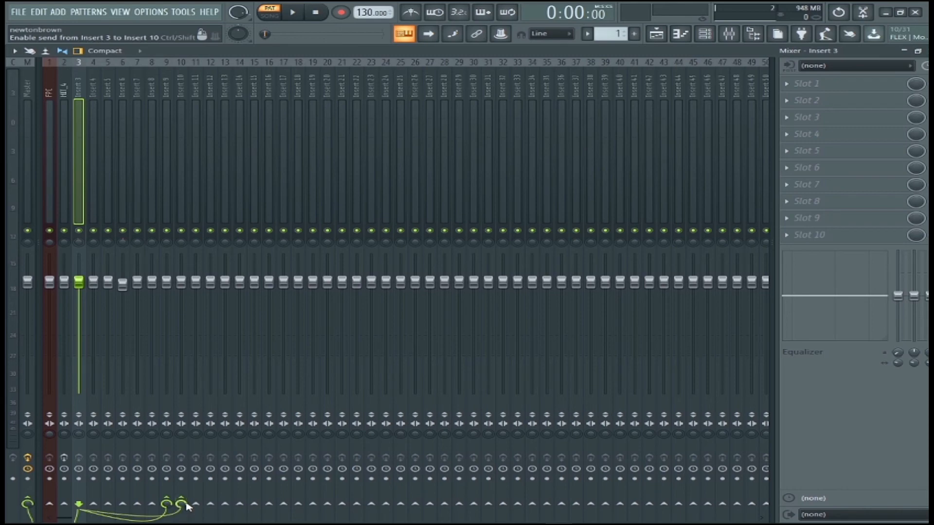
left_click(201, 504)
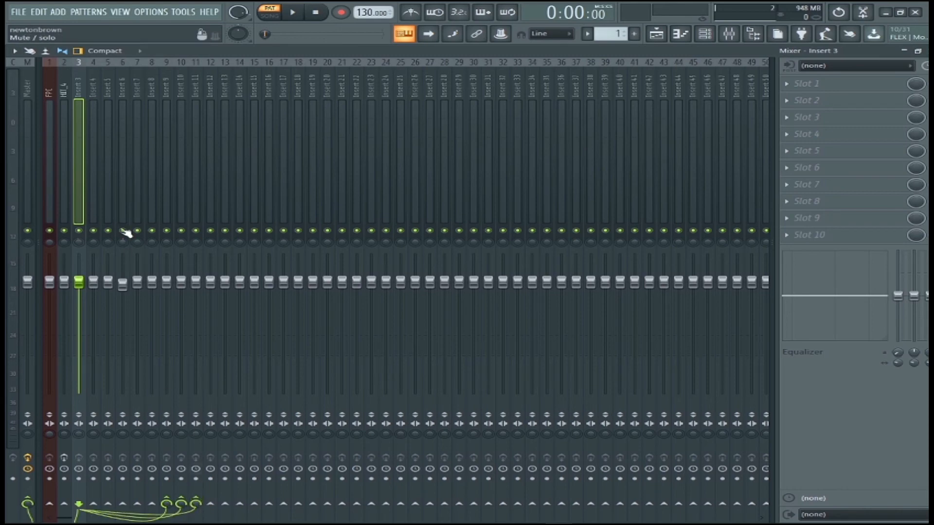
- Send the HIT_4 track to Insert 9, Insert 10 and Insert 11, and play the pattern to check the routing
left_click(65, 154)
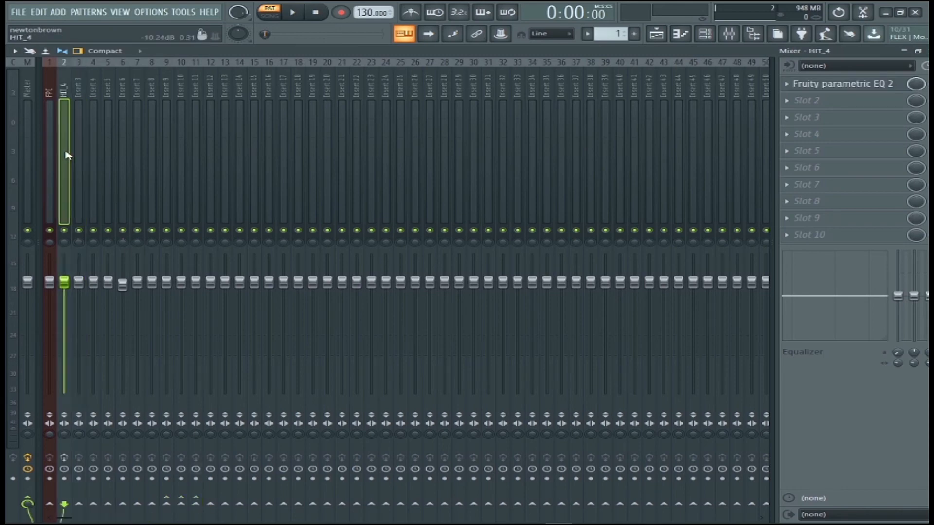
left_click(167, 504)
left_click(181, 504)
left_click(195, 504)
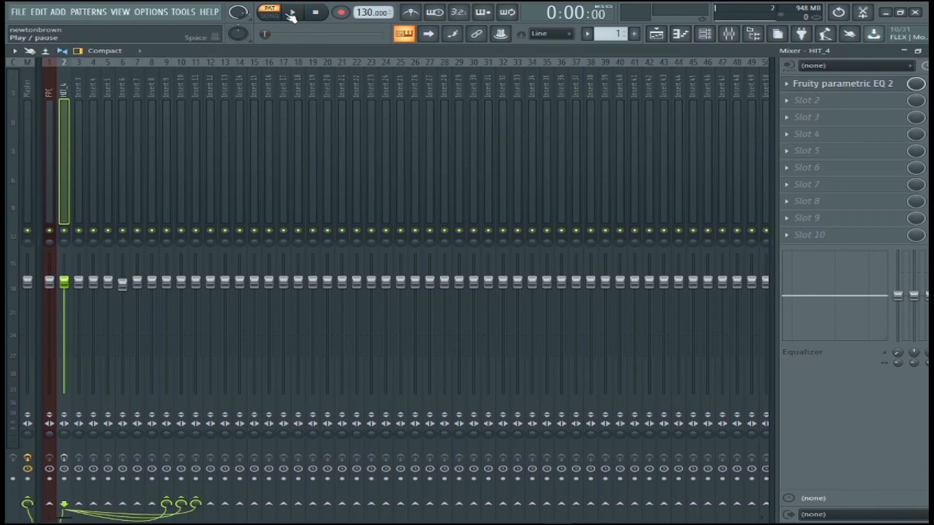
left_click(294, 13)
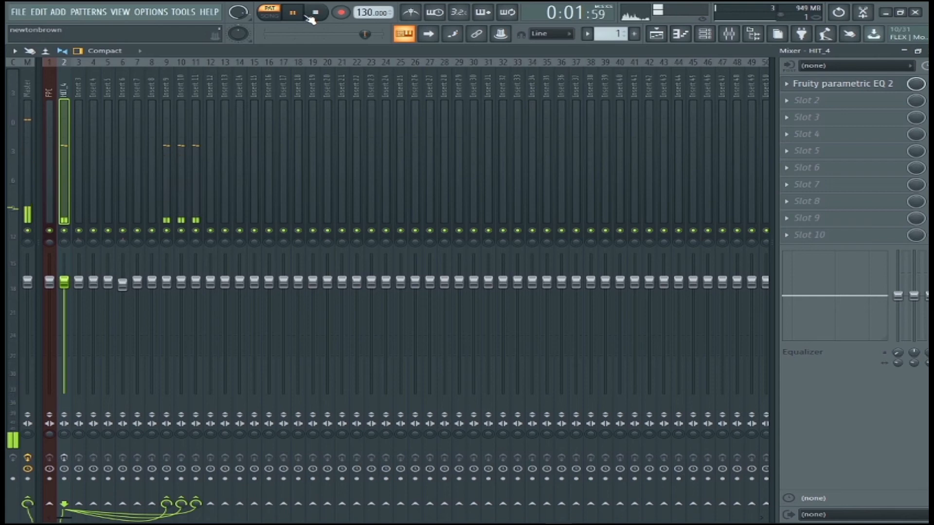
left_click(314, 18)
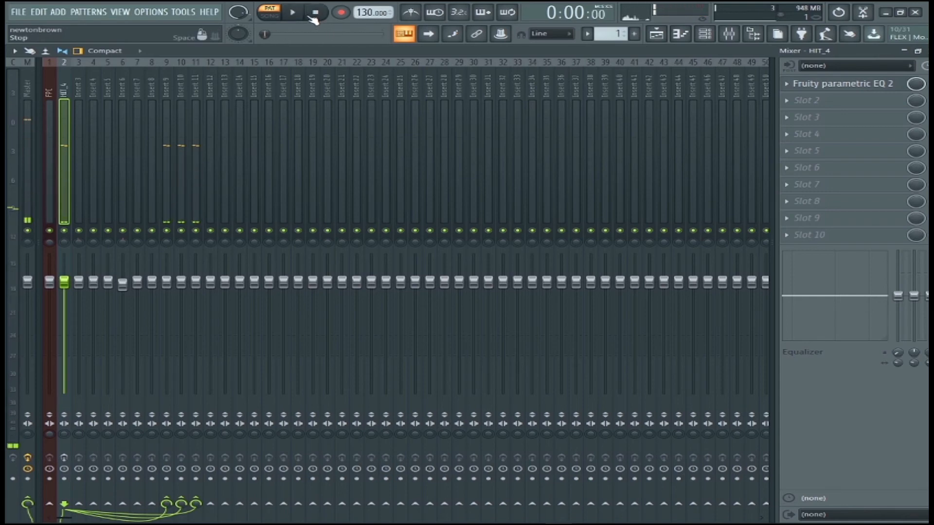
- Disable the HIT_4 sends to Insert 9, Insert 10 and Insert 11, and view the routing options for Insert 8
right_click(169, 502)
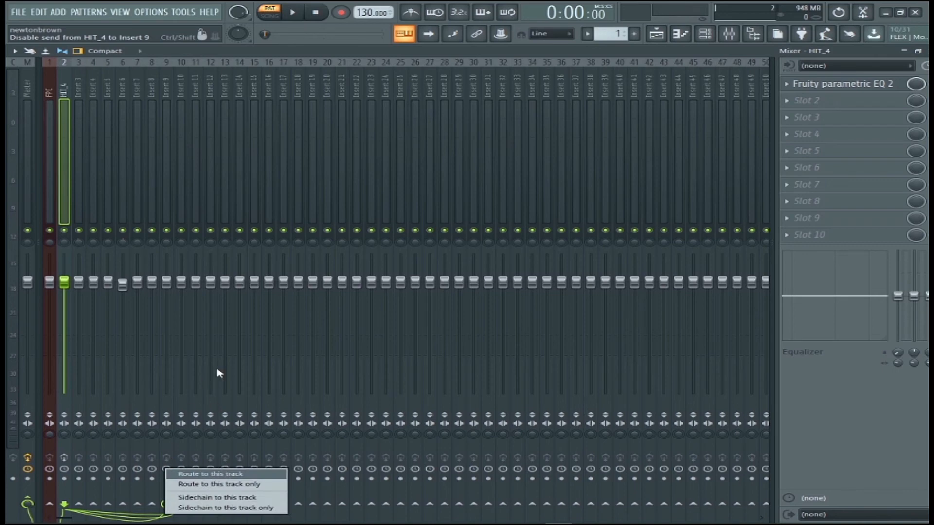
left_click(336, 52)
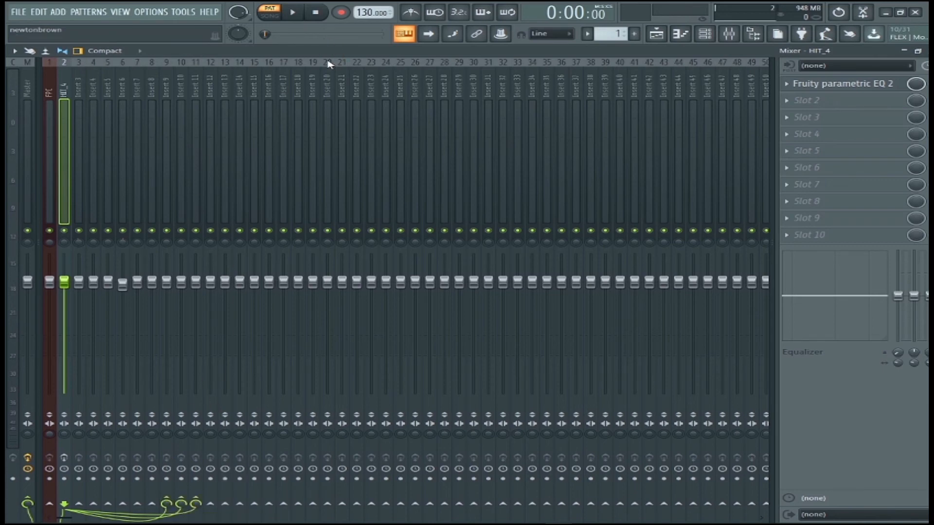
left_click(170, 502)
left_click(181, 502)
left_click(197, 502)
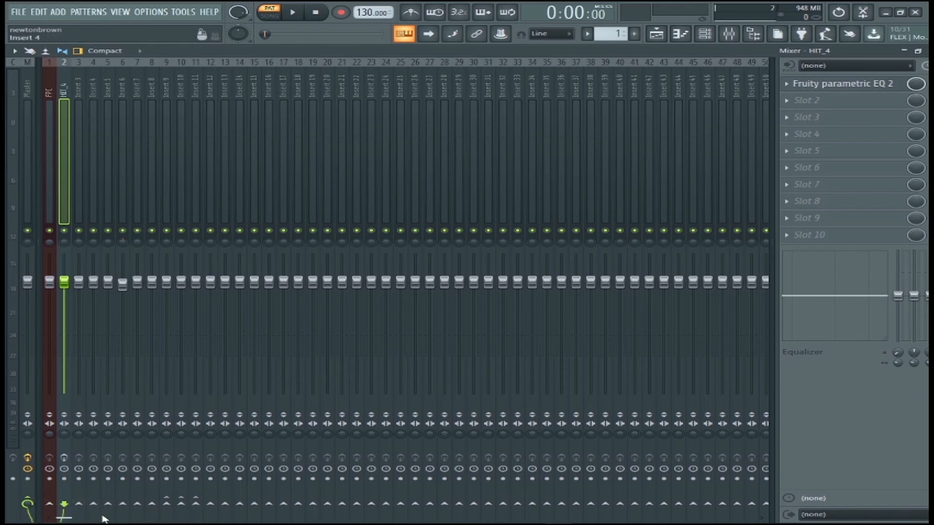
right_click(152, 506)
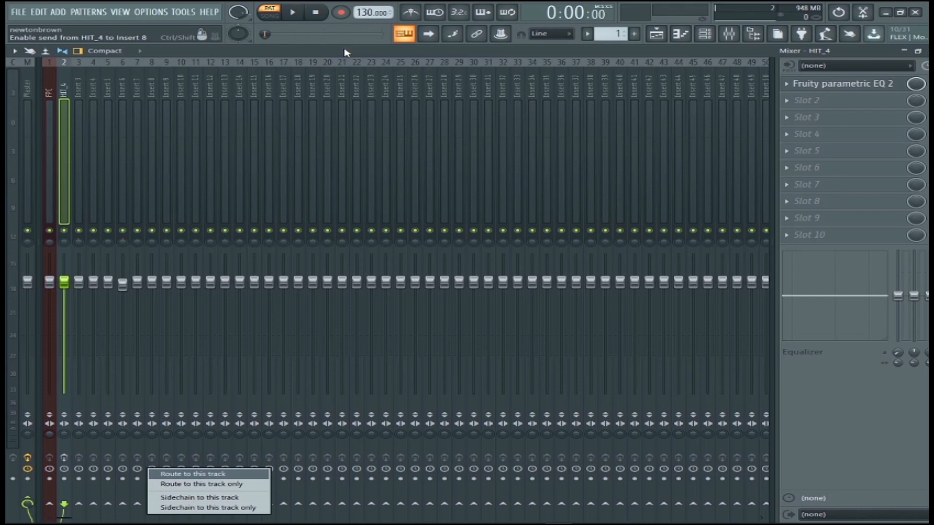
left_click(192, 473)
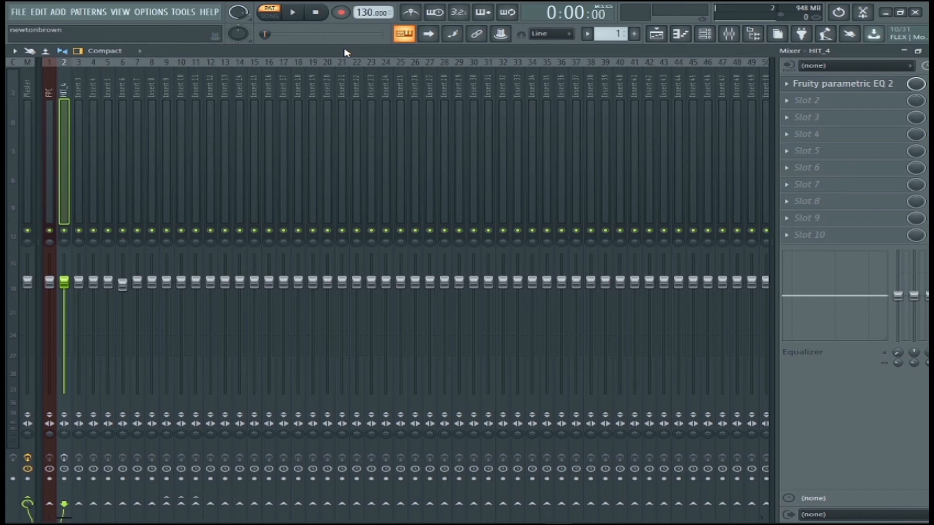